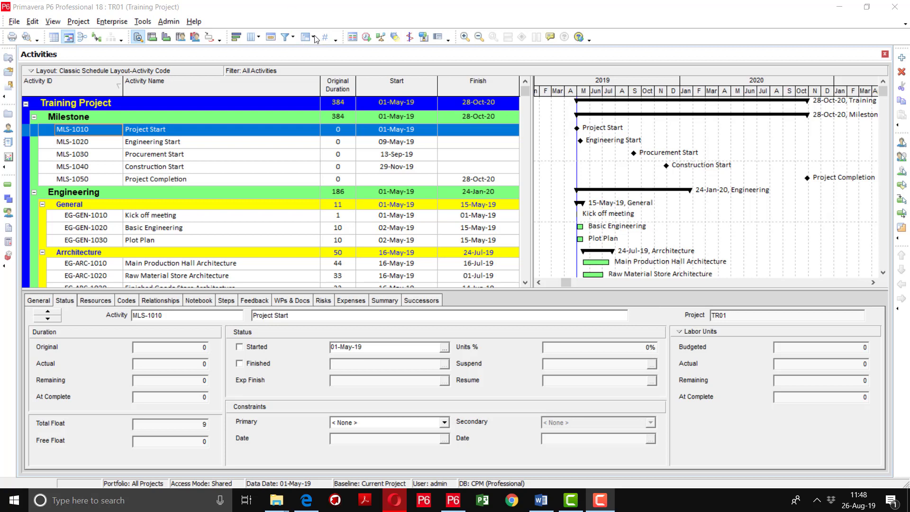
# Step: Remove the WBS grouping from the activity table in the Group and Sort settings and apply the change
pyautogui.click(53, 23)
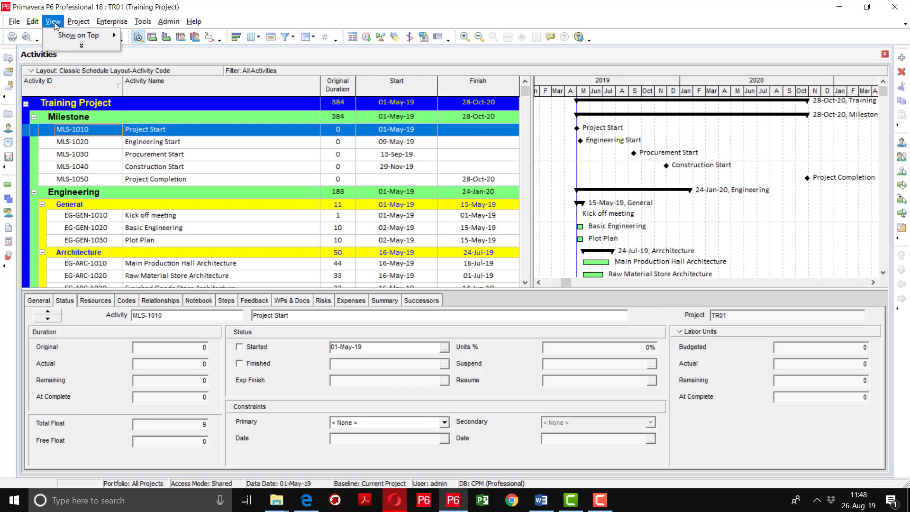
pyautogui.click(79, 47)
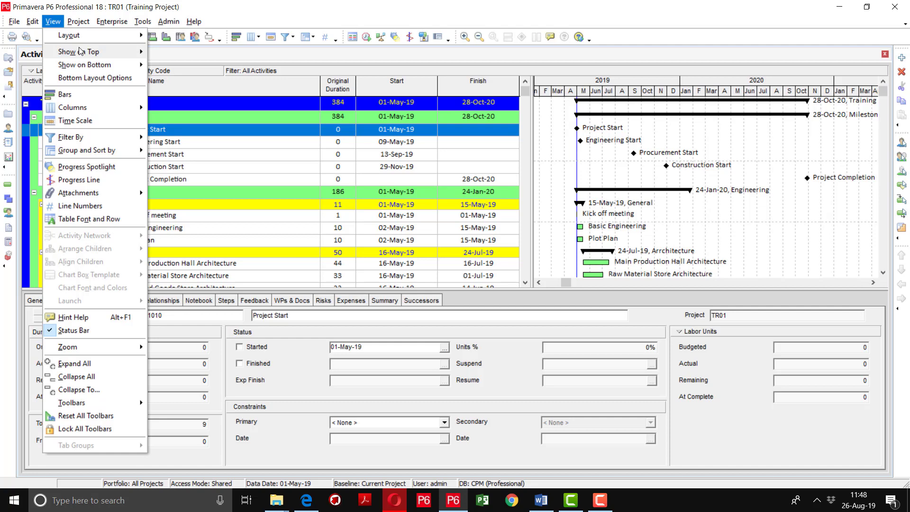
pyautogui.click(96, 155)
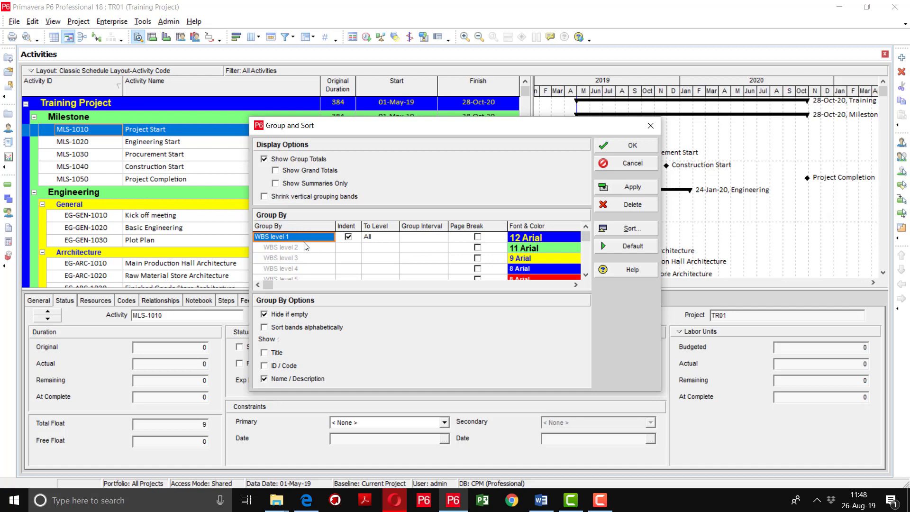
pyautogui.press('Delete')
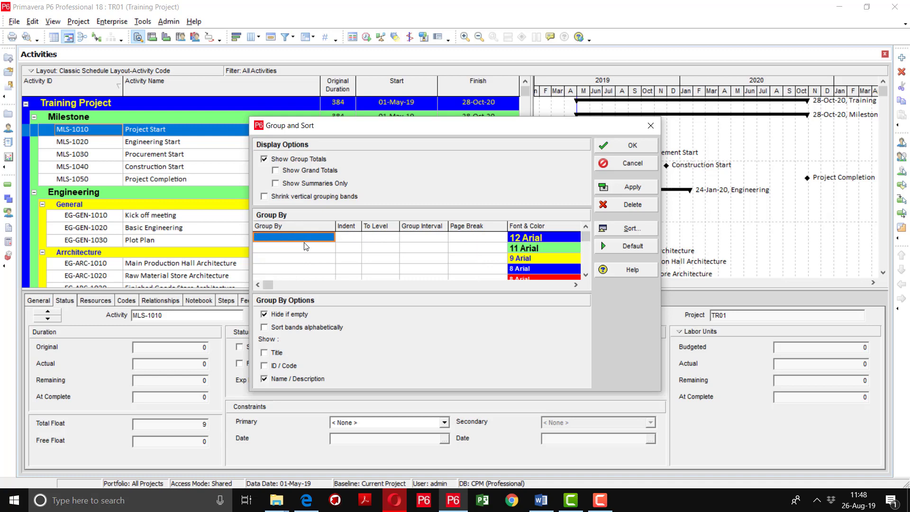
pyautogui.click(632, 187)
pyautogui.click(616, 146)
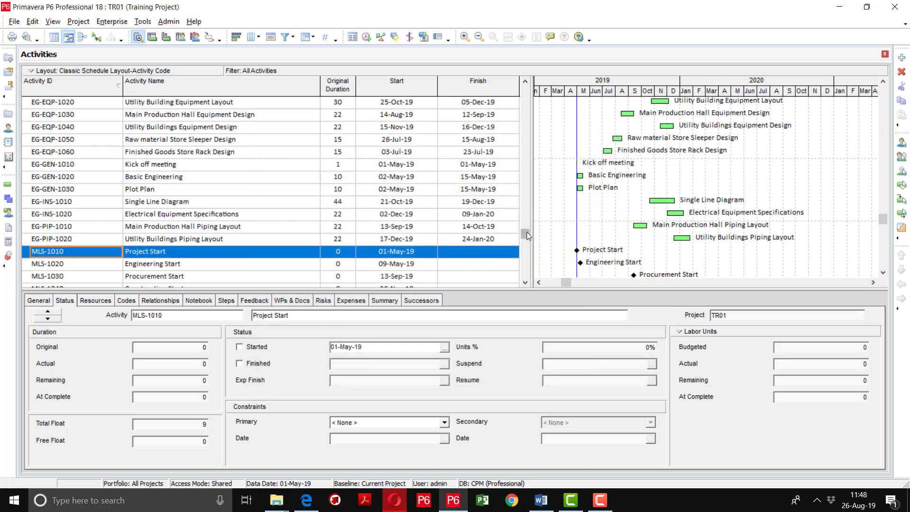
# Step: Group the activities by WBS in the Group and Sort settings and apply the grouping
pyautogui.moveTo(528, 232); pyautogui.dragTo(539, 121)
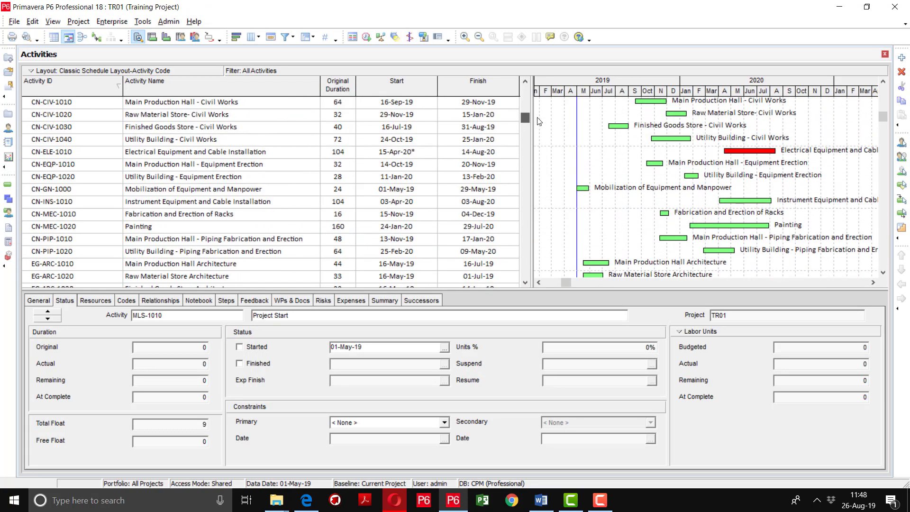
pyautogui.scroll(2, 141, 129)
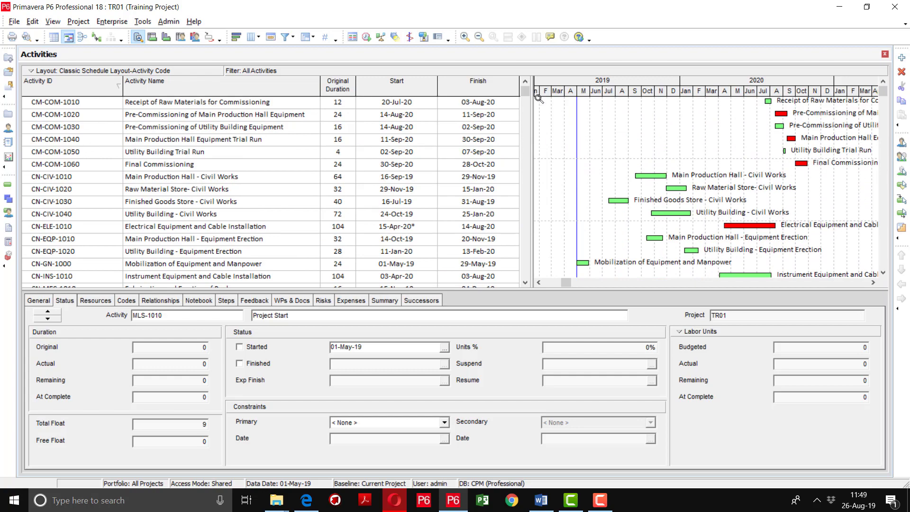
pyautogui.moveTo(527, 90)
pyautogui.mouseDown()
pyautogui.moveTo(525, 273)
pyautogui.moveTo(525, 90)
pyautogui.mouseUp()
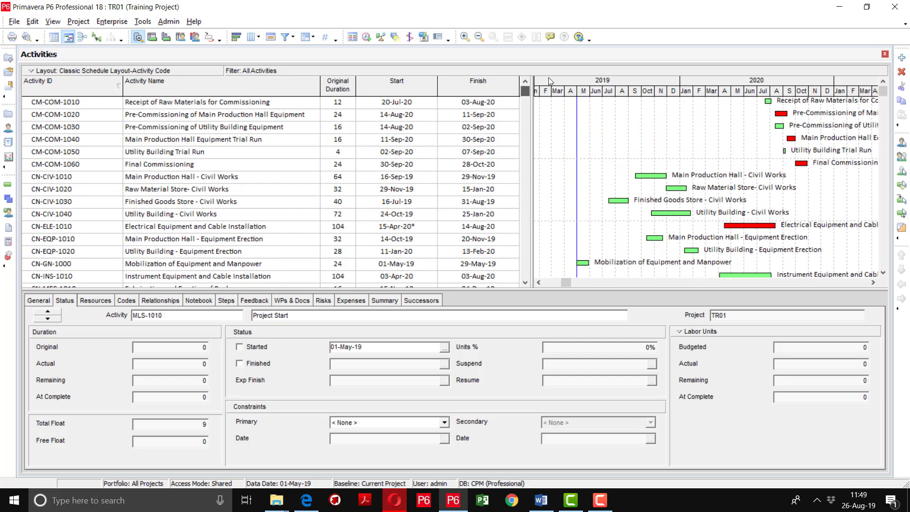
pyautogui.click(312, 37)
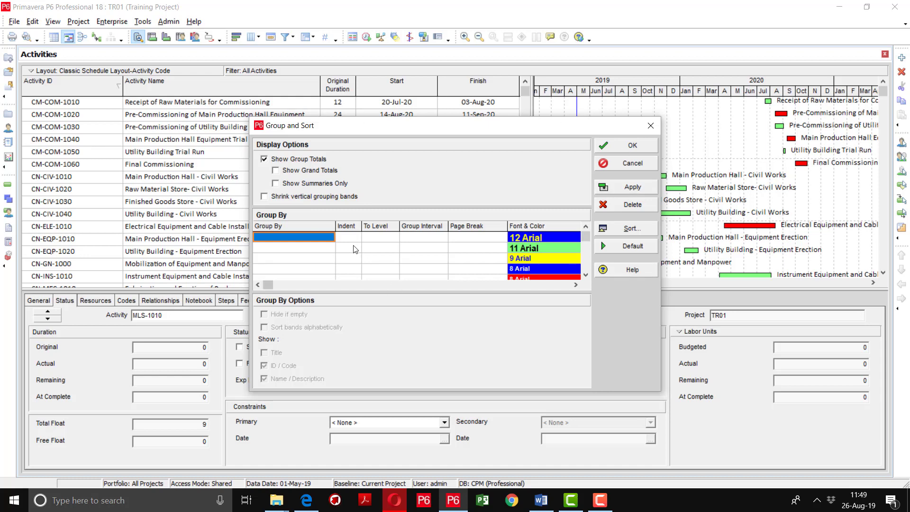
pyautogui.click(331, 239)
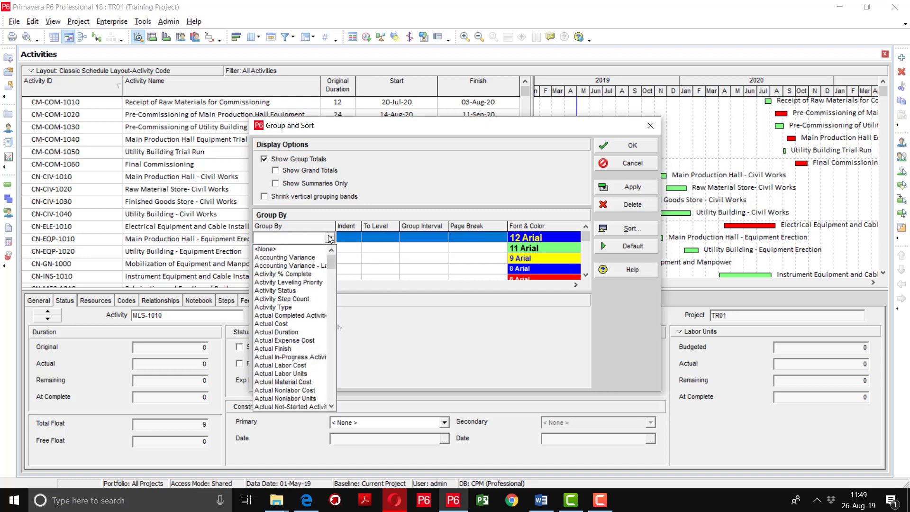
pyautogui.press('w')
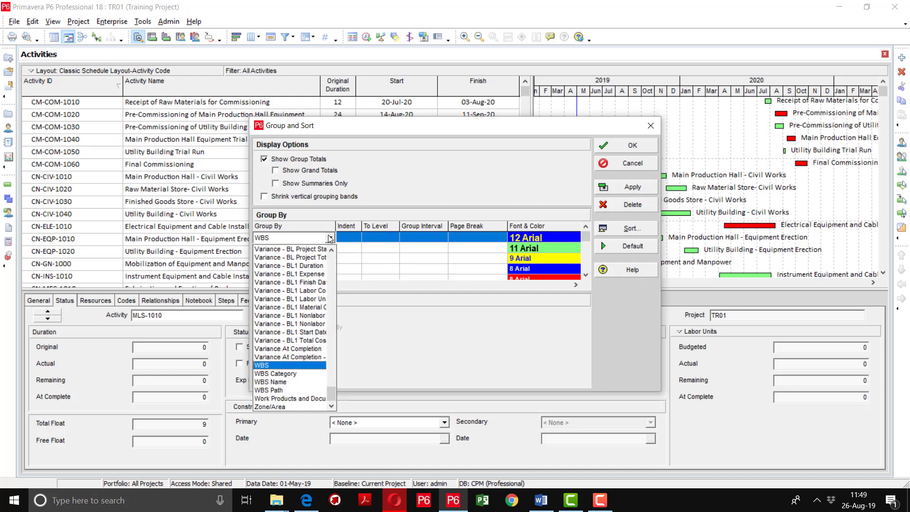
pyautogui.press('Return')
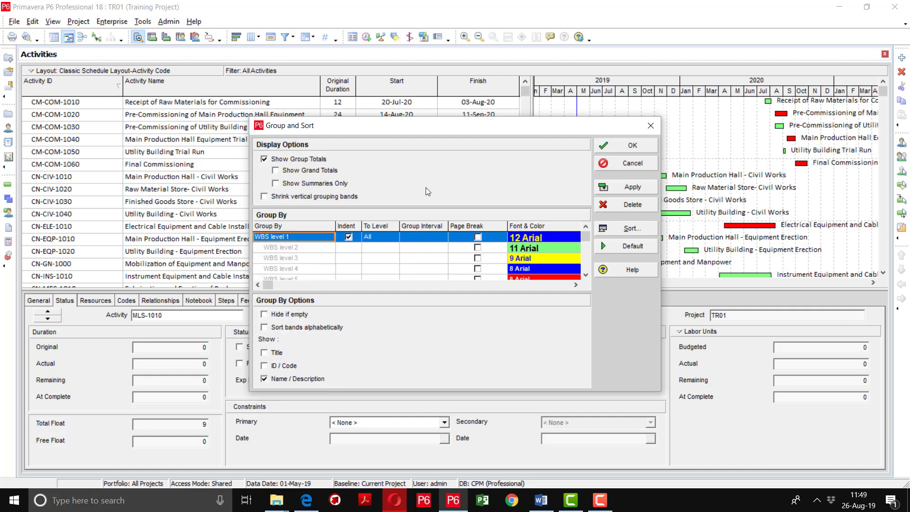
pyautogui.click(625, 188)
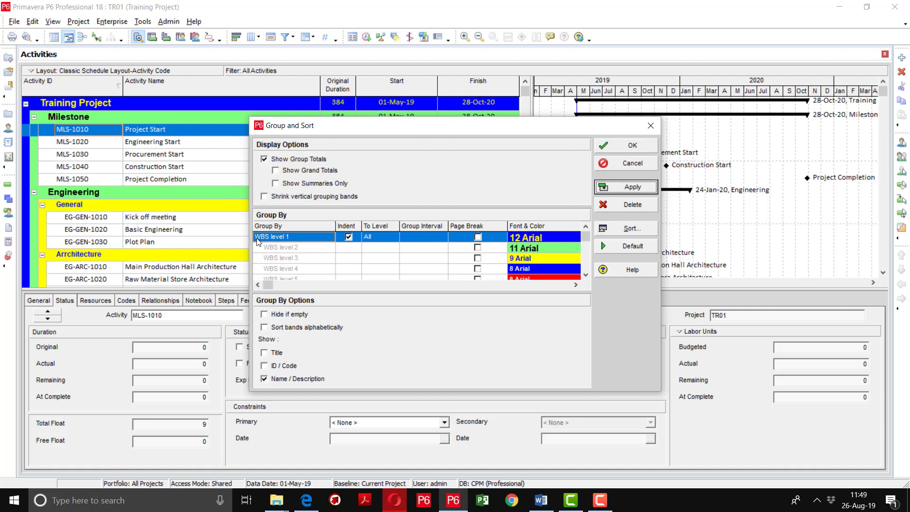
# Step: Enable Shrink vertical grouping bands for the activity table and apply it
pyautogui.click(275, 197)
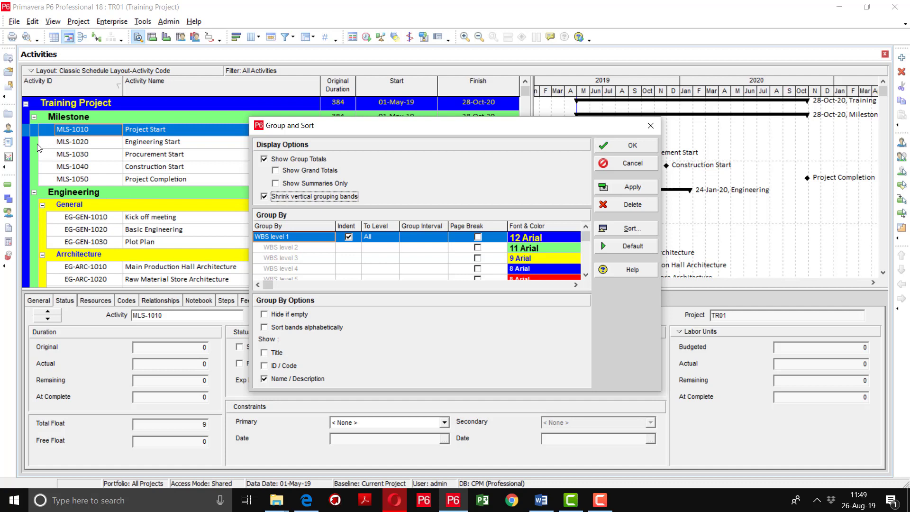
pyautogui.click(633, 188)
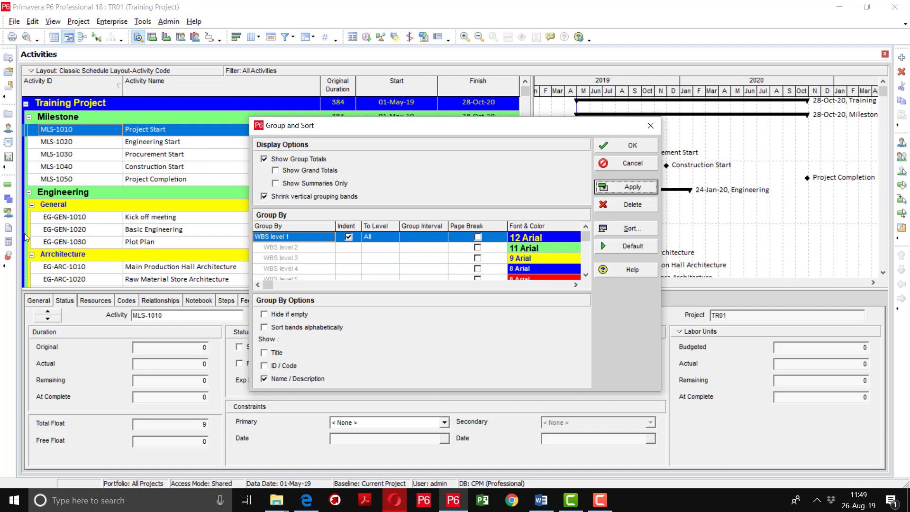
# Step: Try Show Grand Totals on the grouped activity table by applying it, and disable the option again
pyautogui.click(310, 175)
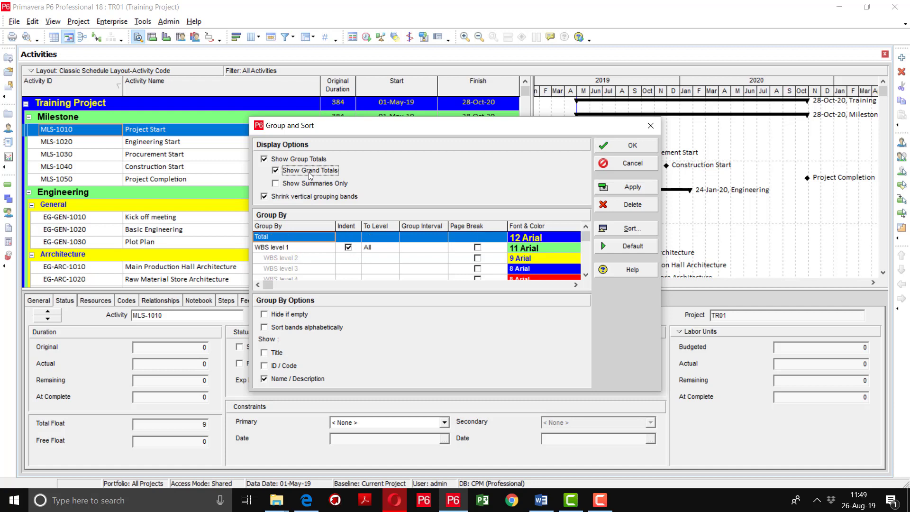
pyautogui.click(637, 188)
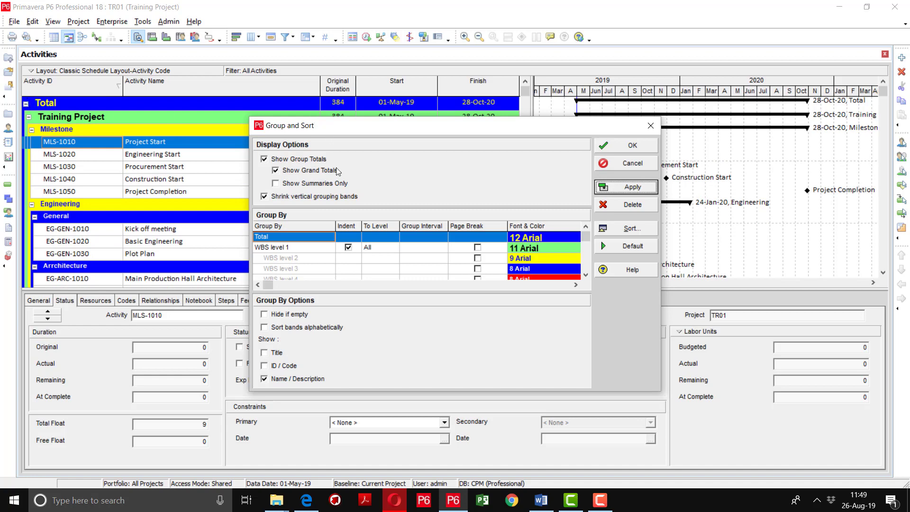
pyautogui.moveTo(337, 126); pyautogui.dragTo(347, 207)
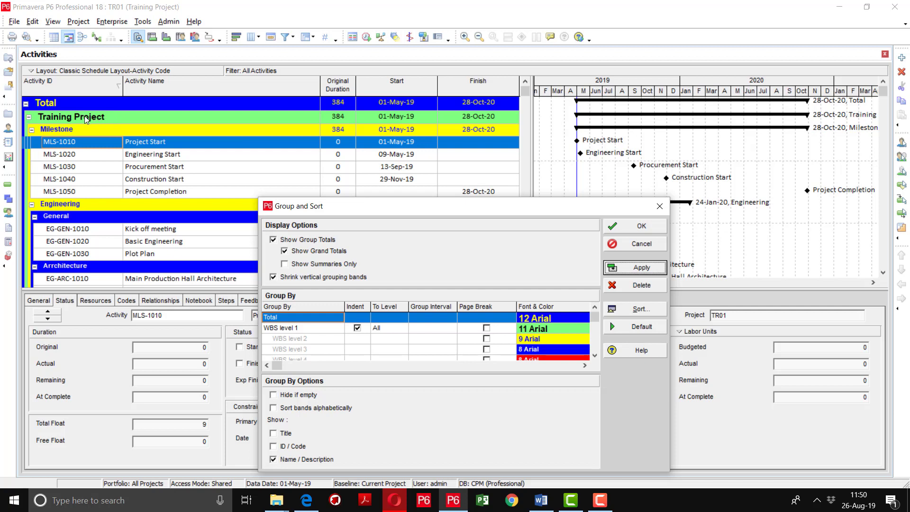
pyautogui.click(285, 251)
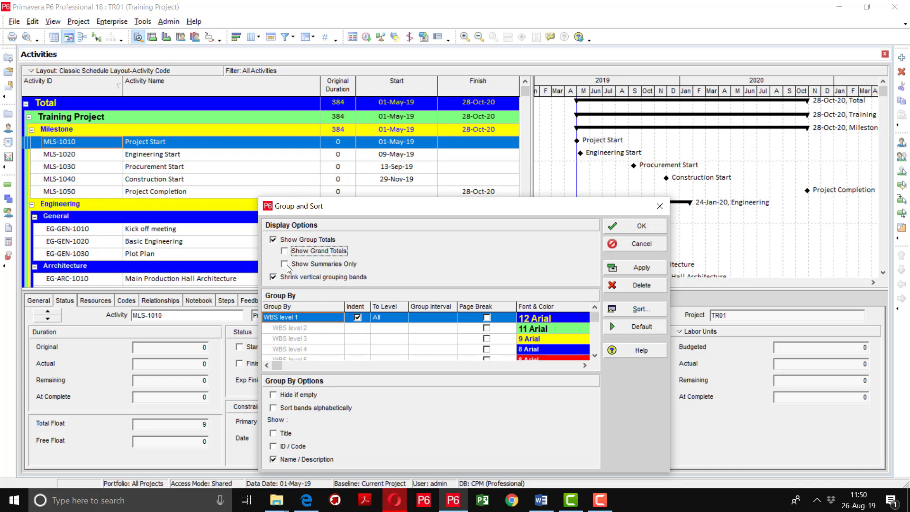
# Step: Try Show Summaries Only to review the WBS summary rows, and restore the display of individual activities
pyautogui.click(286, 264)
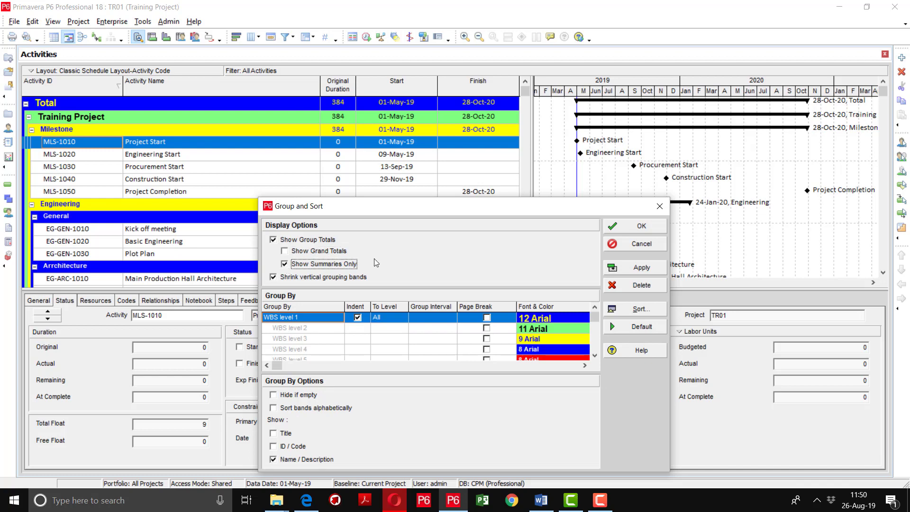
pyautogui.click(631, 268)
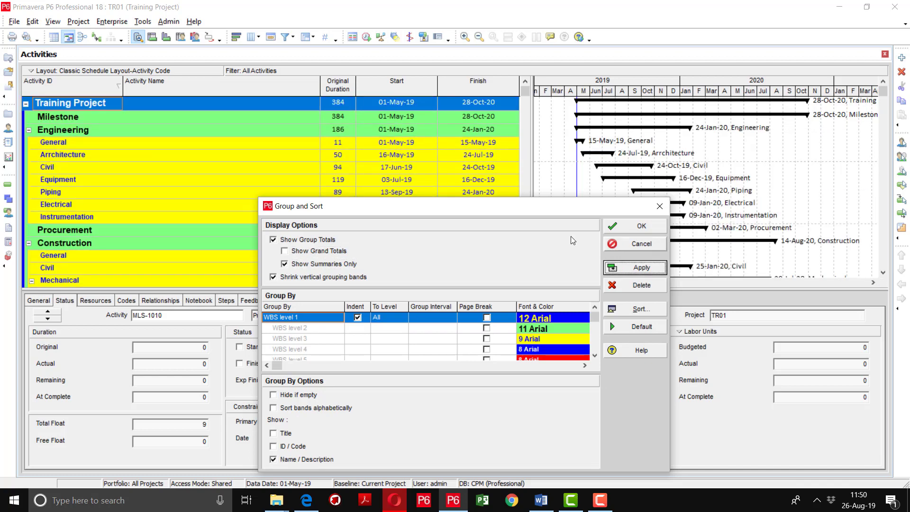
pyautogui.scroll(-2, 117, 166)
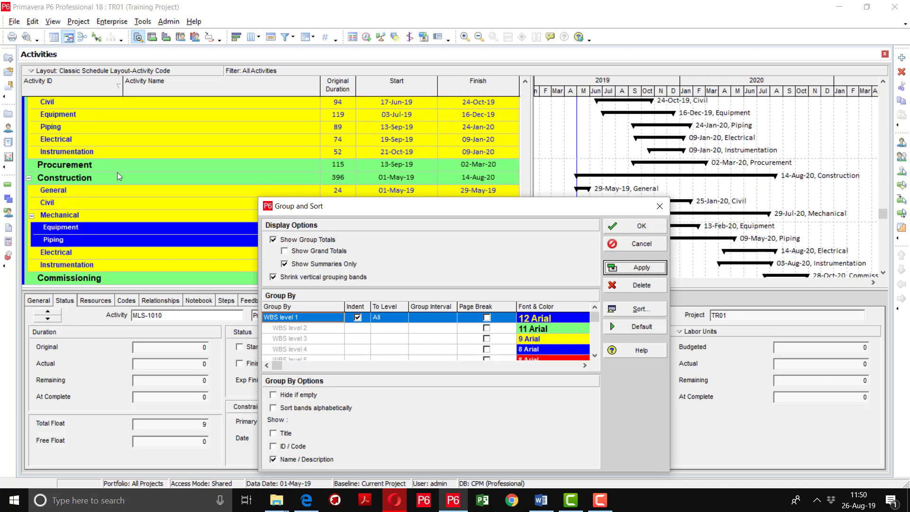
pyautogui.scroll(2, 117, 173)
pyautogui.scroll(-2, 108, 139)
pyautogui.scroll(2, 99, 156)
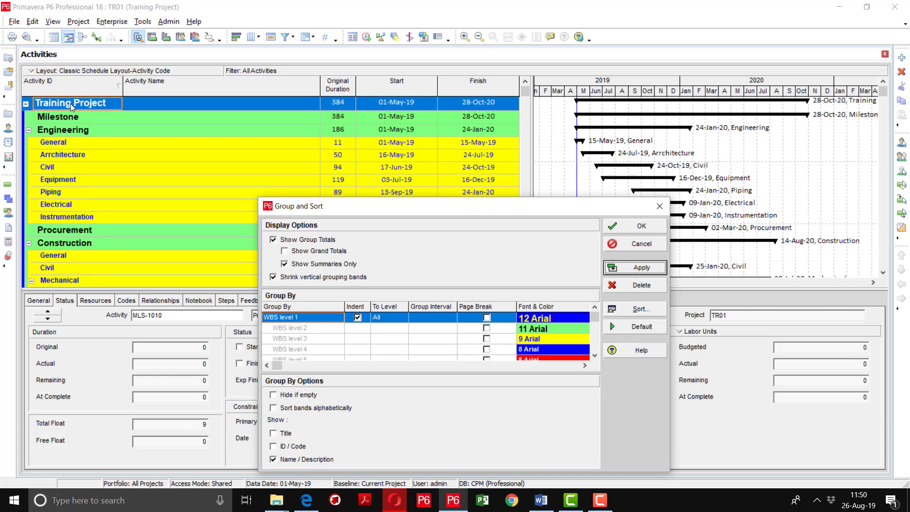
pyautogui.scroll(-2, 72, 200)
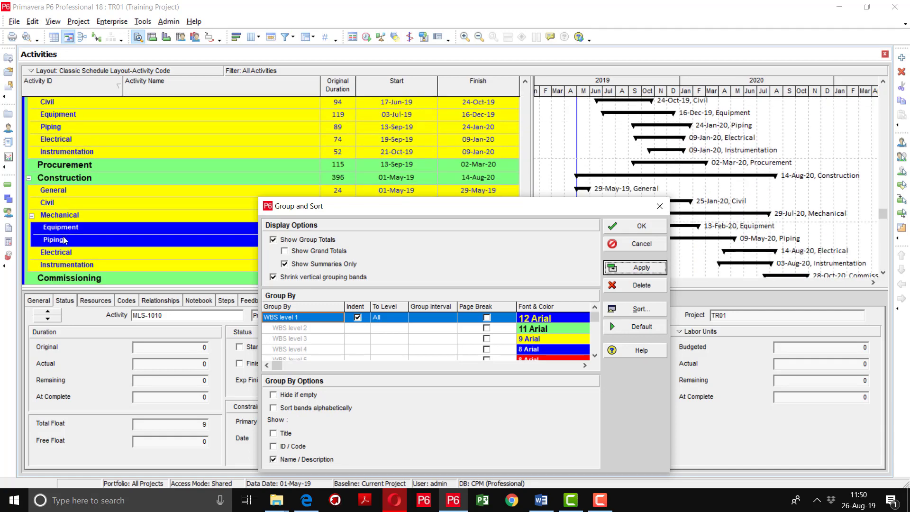
pyautogui.click(308, 267)
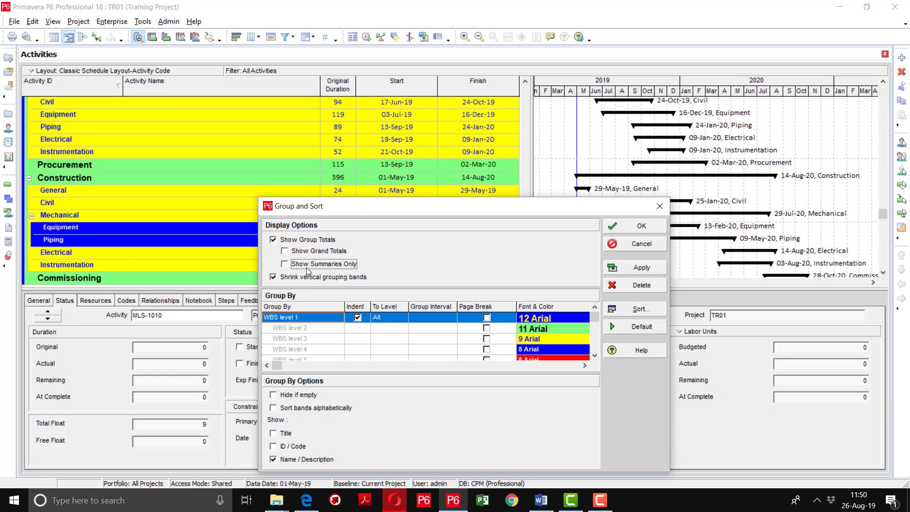
pyautogui.click(649, 268)
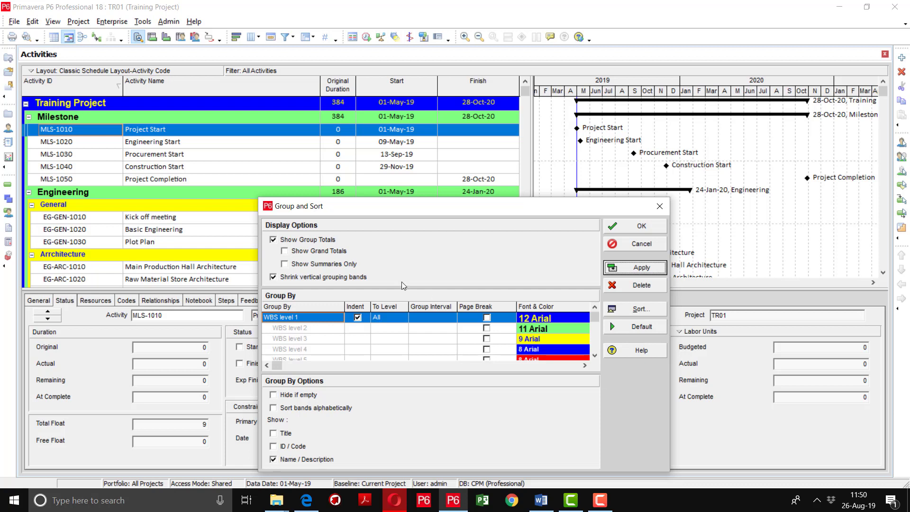
# Step: Set the WBS level 1 band's font size to 12 and its font color to Black
pyautogui.doubleClick(550, 319)
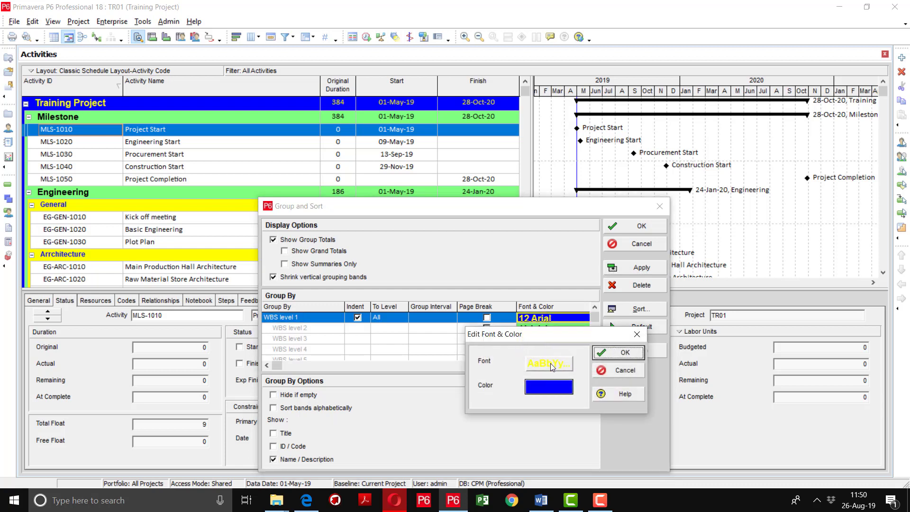
pyautogui.moveTo(556, 334); pyautogui.dragTo(453, 130)
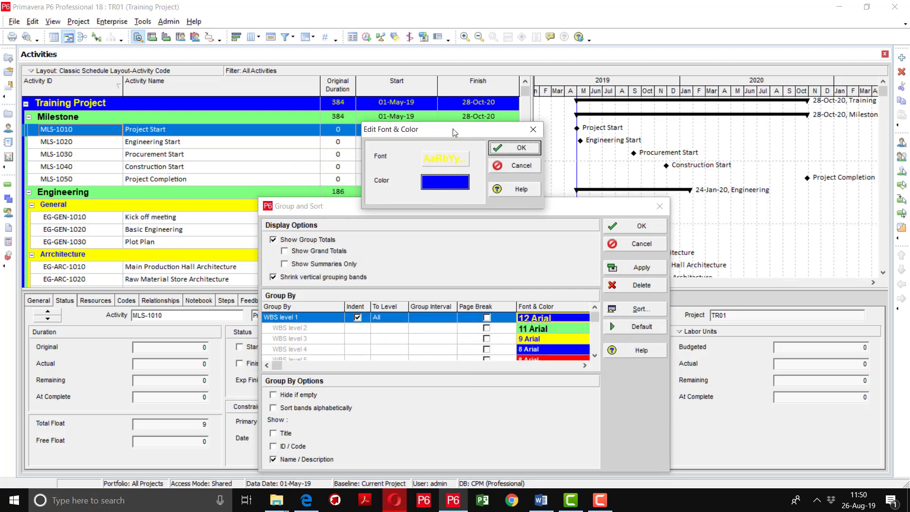
pyautogui.click(445, 156)
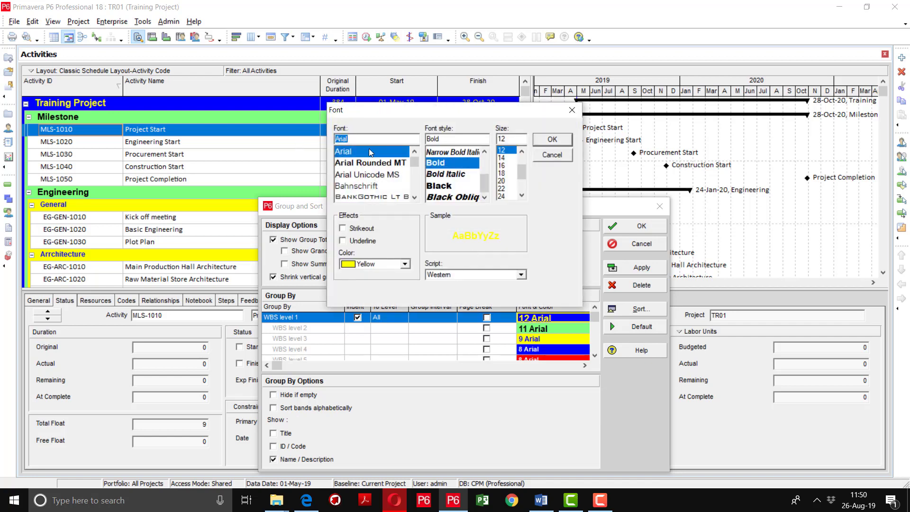
pyautogui.click(502, 158)
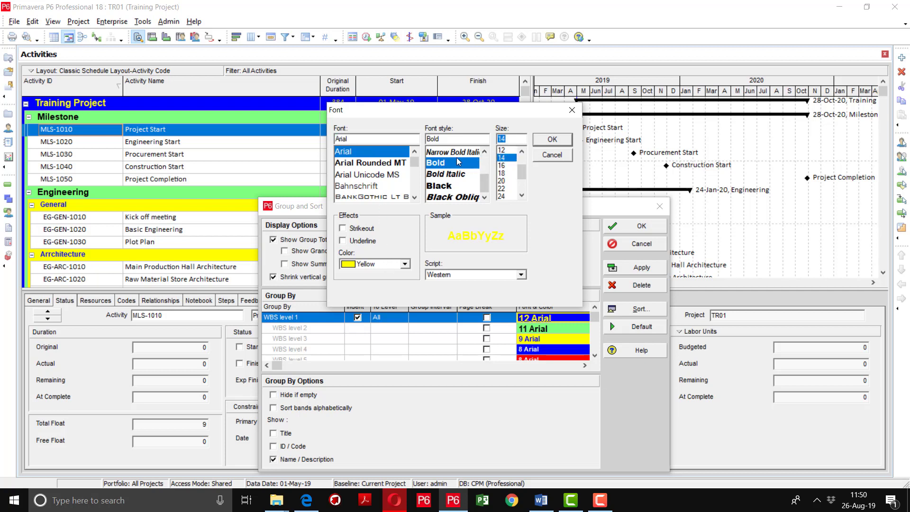
pyautogui.click(502, 150)
pyautogui.click(361, 264)
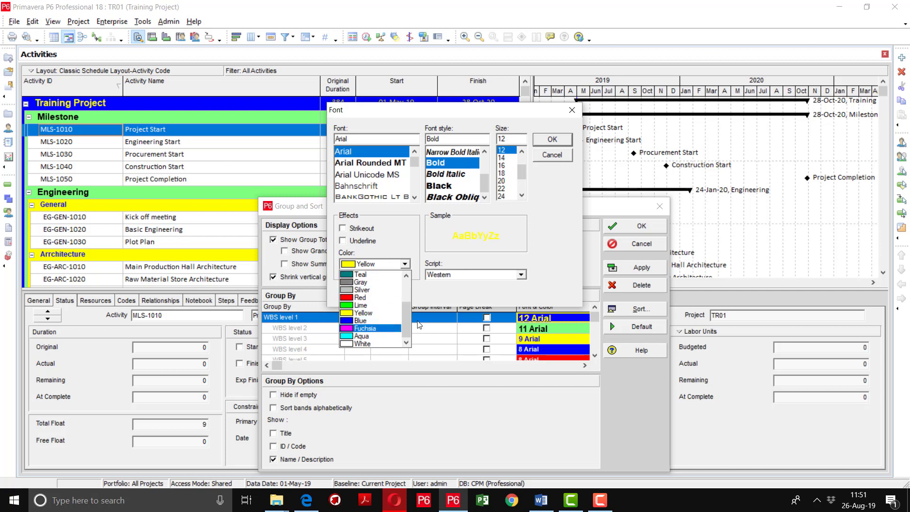
pyautogui.scroll(2, 407, 324)
pyautogui.click(351, 276)
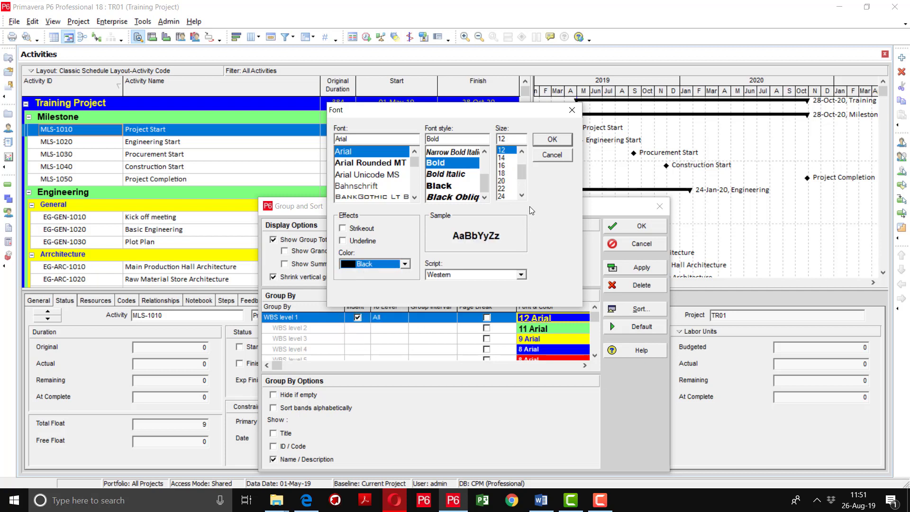
pyautogui.click(553, 140)
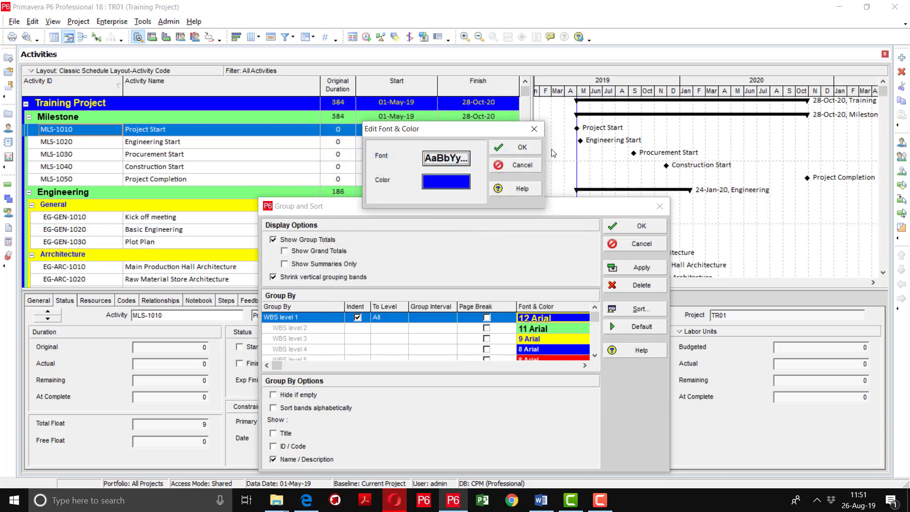
pyautogui.click(522, 149)
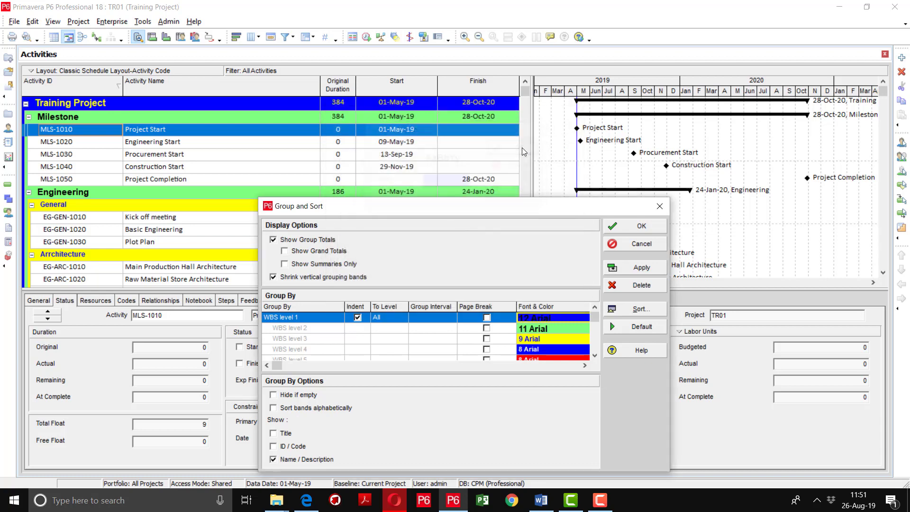
# Step: Change the WBS level 1 band's font color to White and apply it to the activity table
pyautogui.click(555, 318)
pyautogui.click(543, 363)
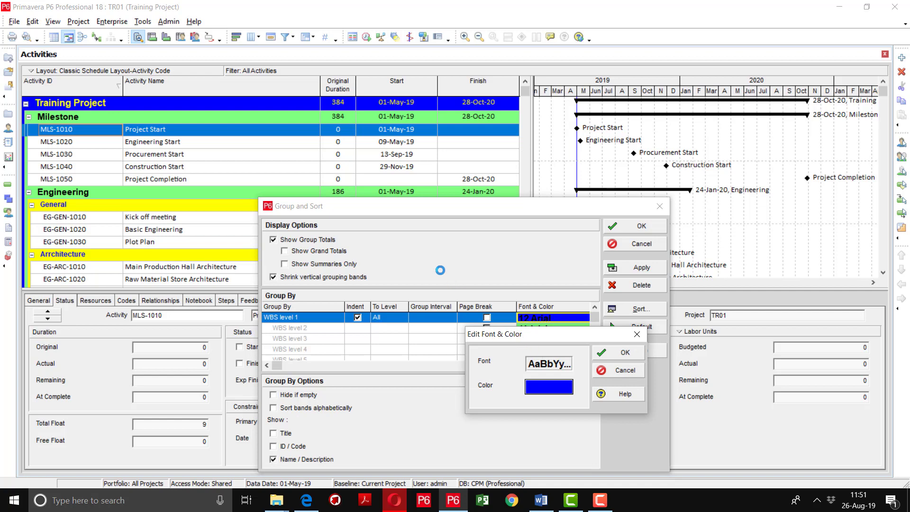
pyautogui.click(374, 265)
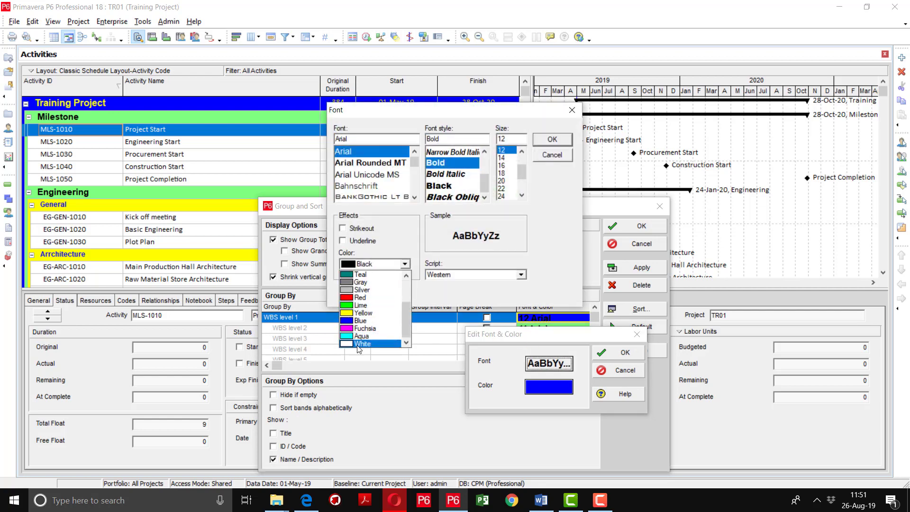
pyautogui.click(359, 343)
pyautogui.click(553, 139)
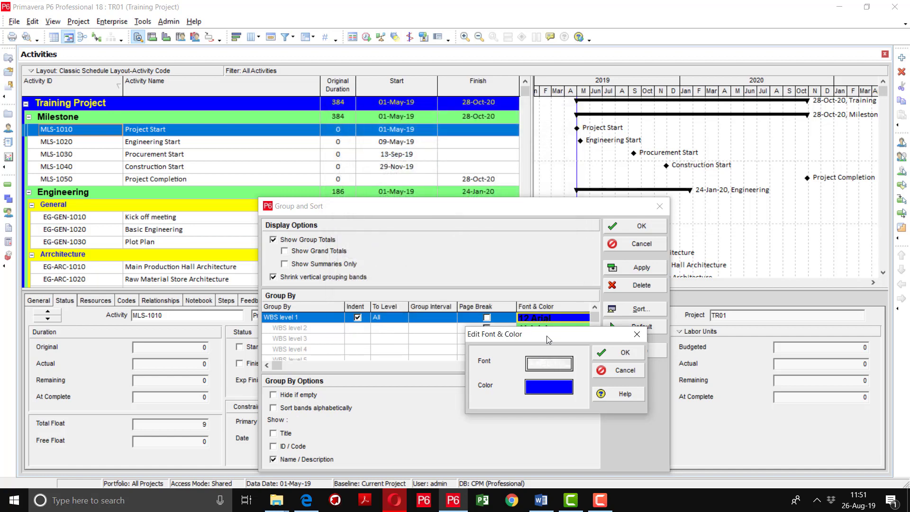
pyautogui.click(612, 351)
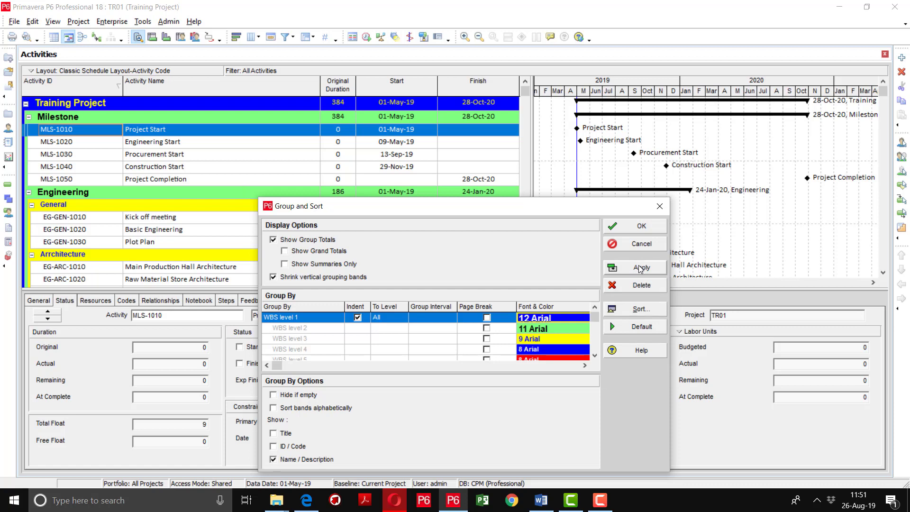
pyautogui.click(624, 269)
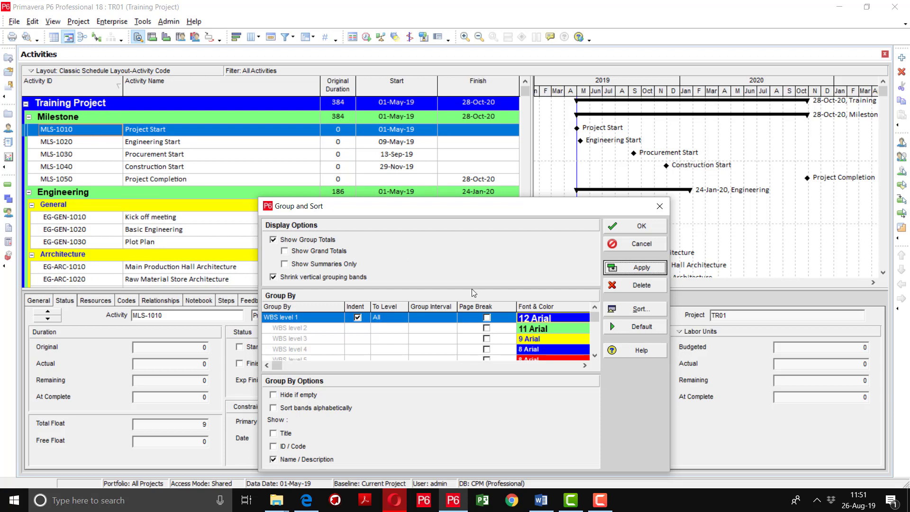
pyautogui.click(559, 329)
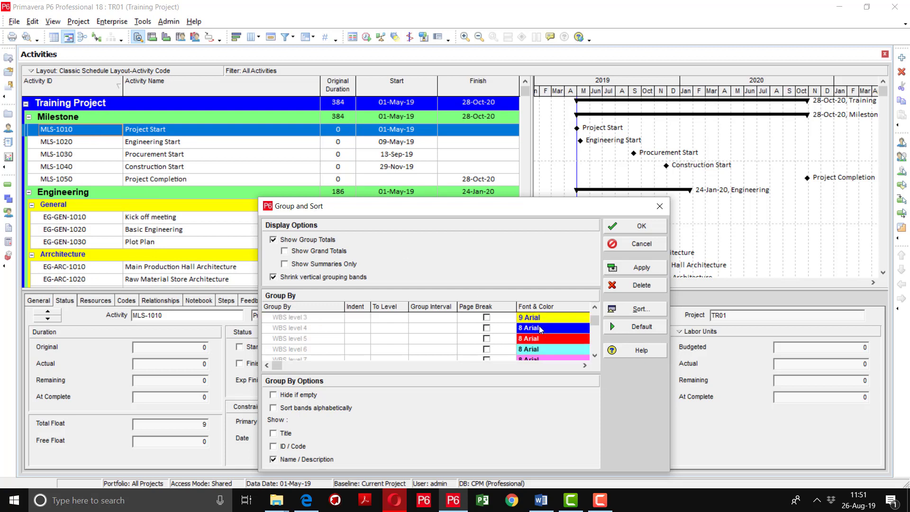
pyautogui.click(561, 329)
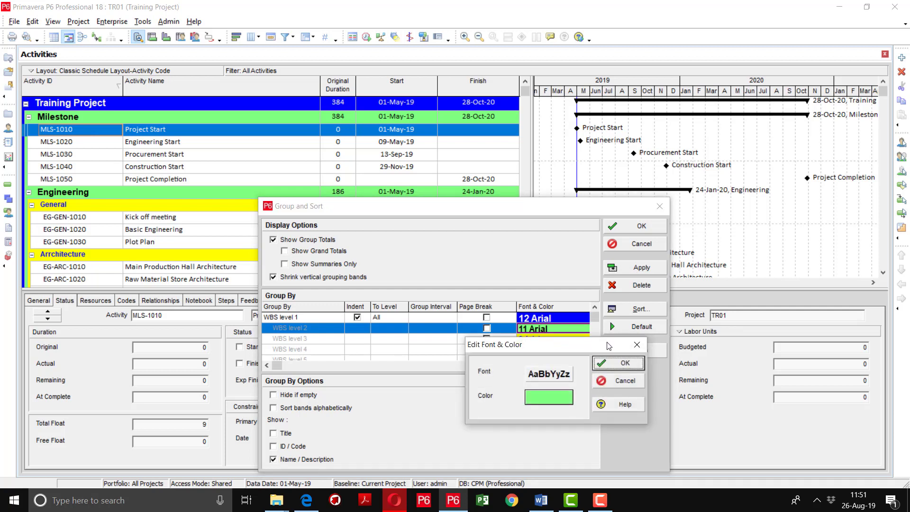
pyautogui.click(607, 364)
pyautogui.click(571, 349)
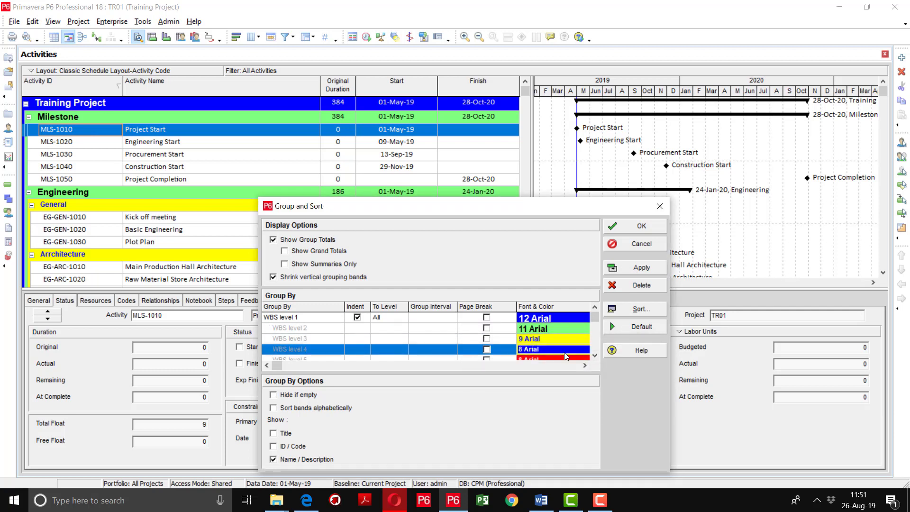
pyautogui.click(594, 355)
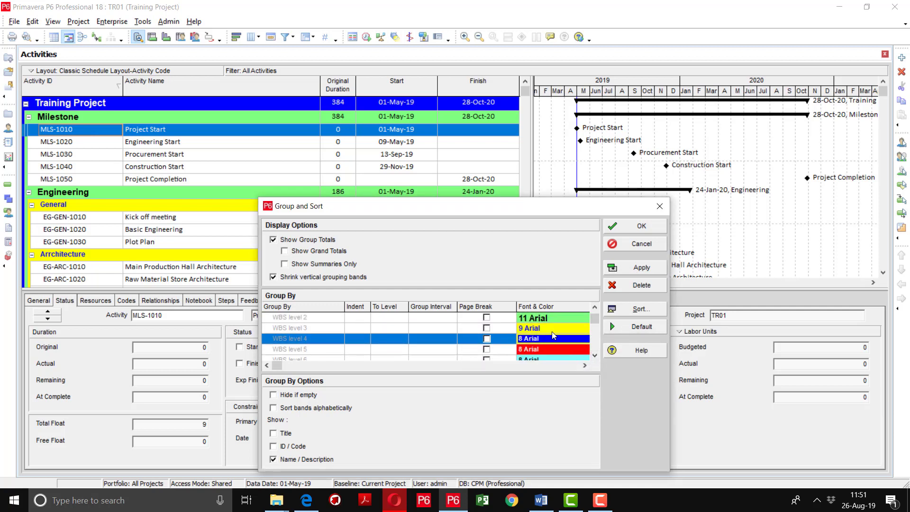
pyautogui.scroll(1, 551, 334)
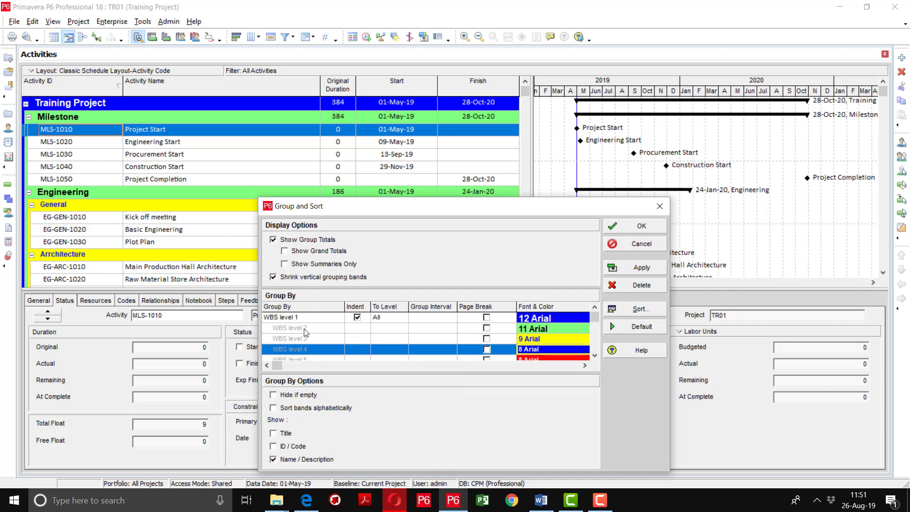
# Step: Set the WBS level 3 band's background color to light gray and its font size to 10
pyautogui.doubleClick(550, 339)
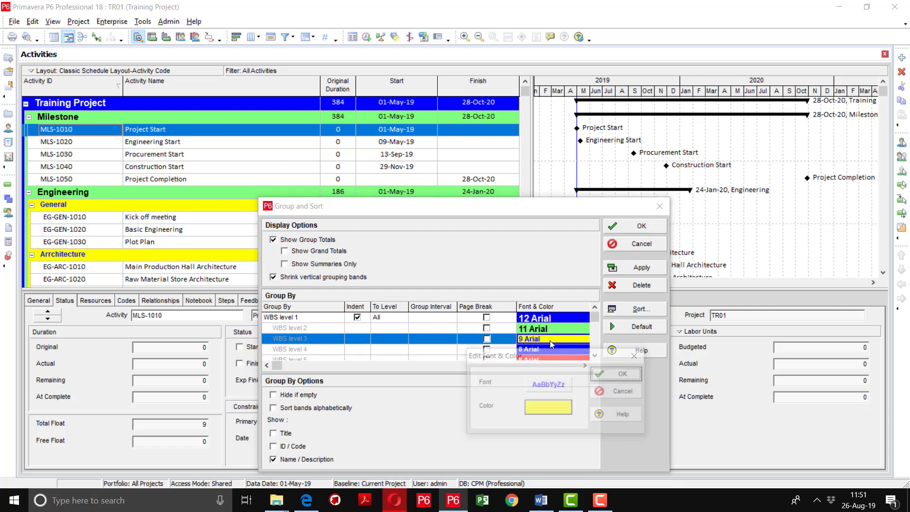
pyautogui.click(546, 407)
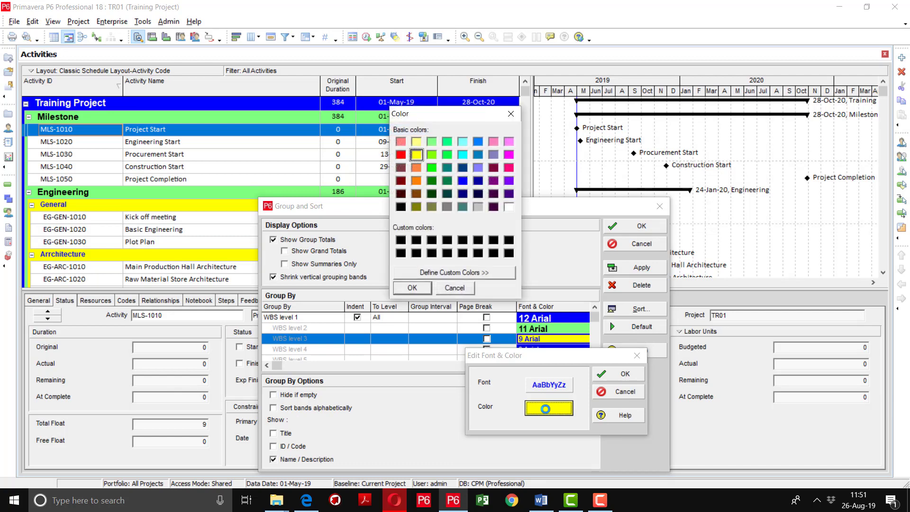
pyautogui.click(477, 207)
pyautogui.click(412, 287)
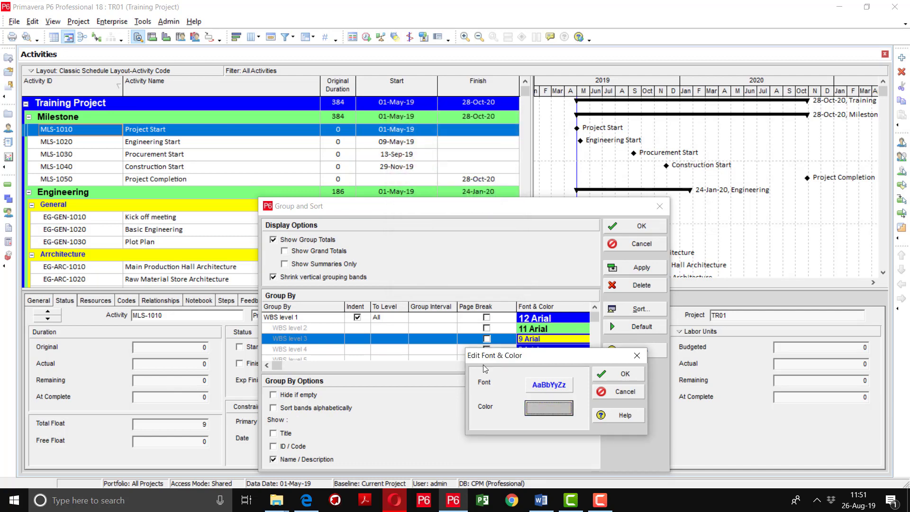
pyautogui.click(562, 385)
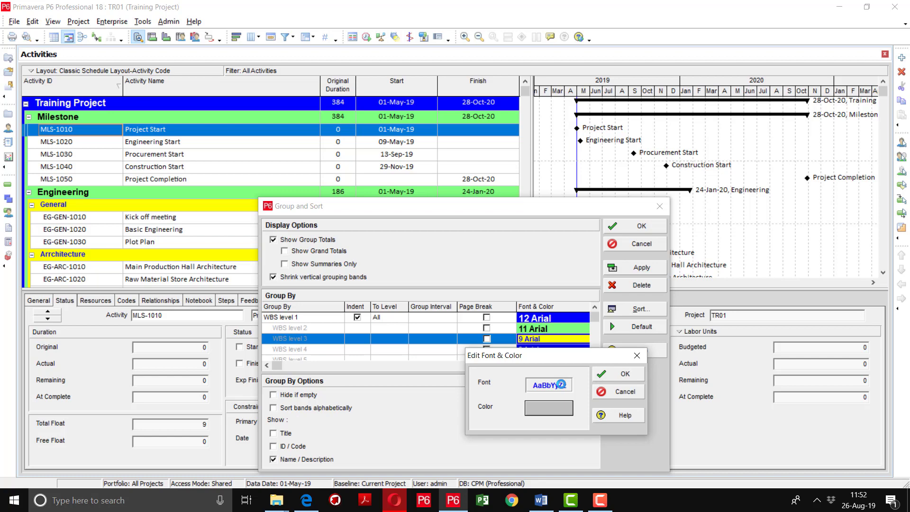
pyautogui.click(513, 160)
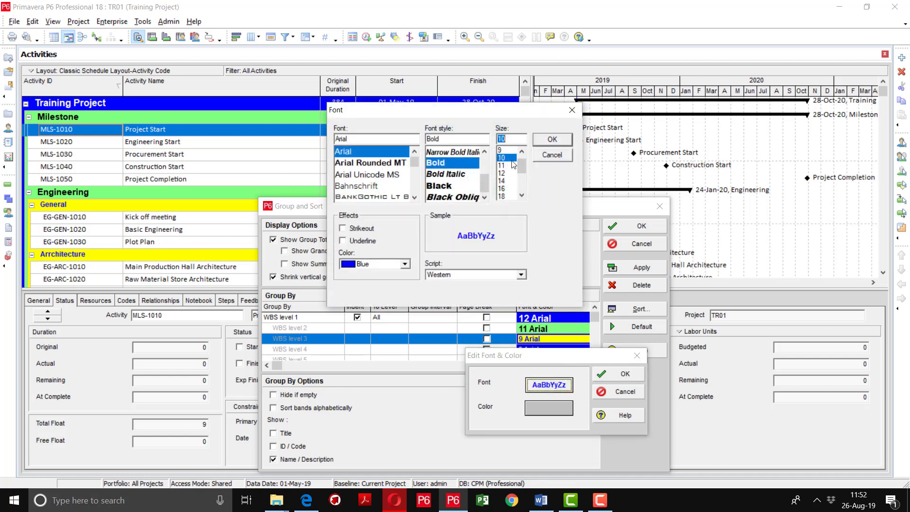
pyautogui.click(552, 140)
pyautogui.click(625, 376)
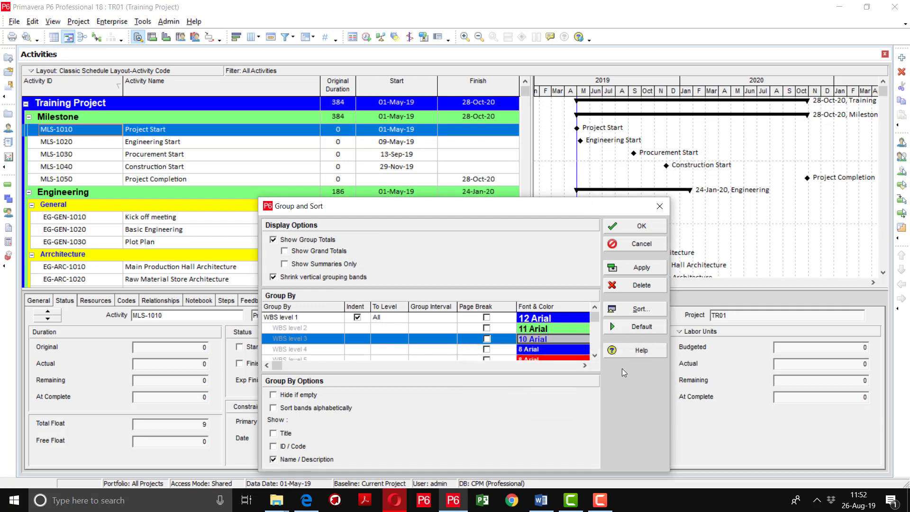
# Step: Set the WBS level 4 band's background color to grayish teal and its font size to 10
pyautogui.click(568, 350)
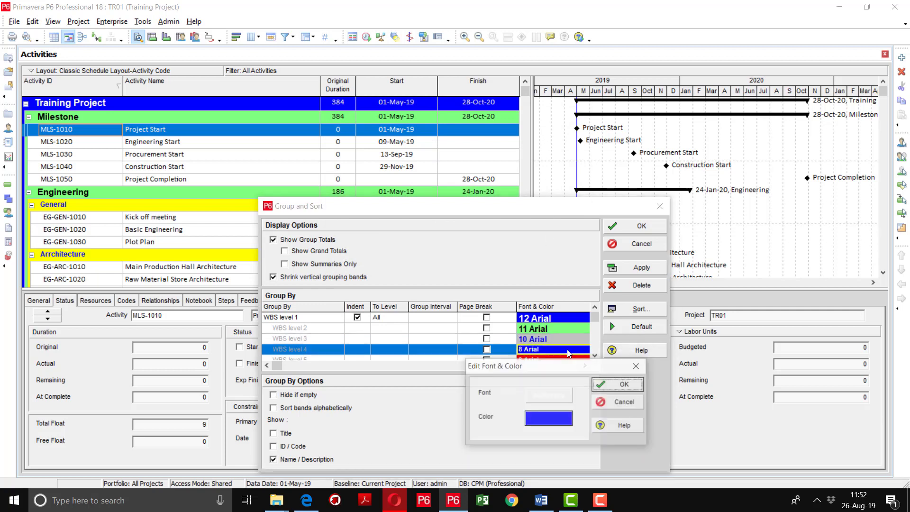
pyautogui.click(568, 350)
pyautogui.click(547, 422)
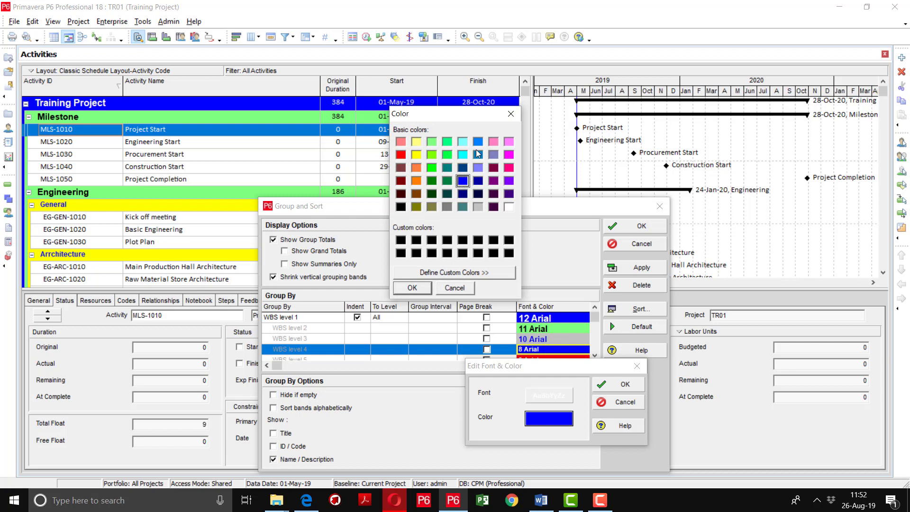
pyautogui.click(462, 207)
pyautogui.click(430, 288)
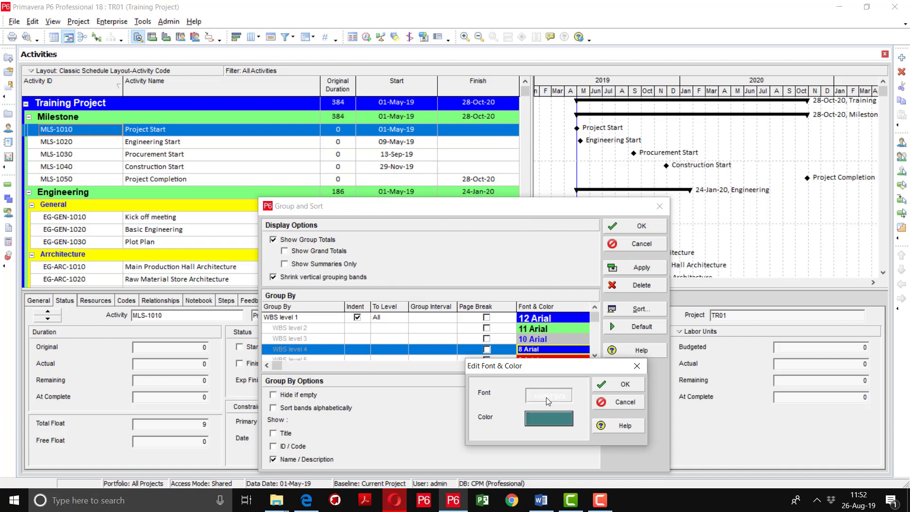
pyautogui.click(548, 396)
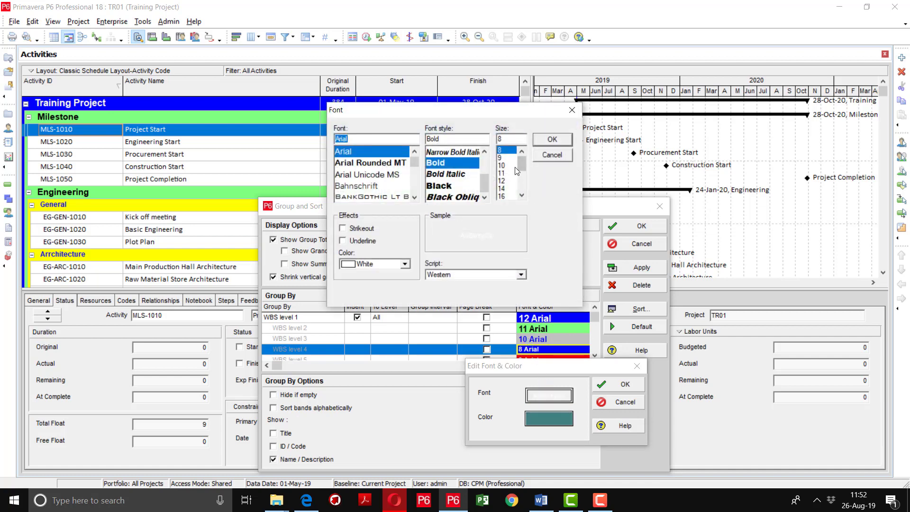
pyautogui.click(501, 165)
pyautogui.click(553, 139)
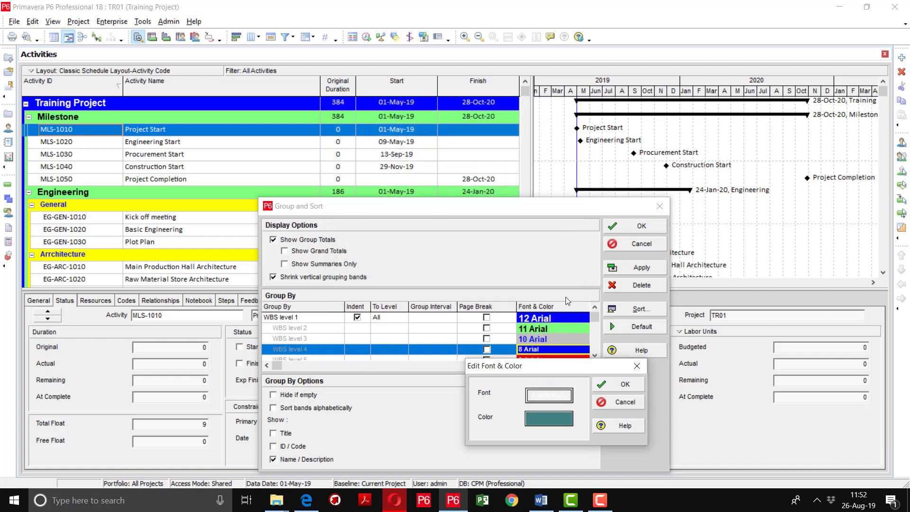
pyautogui.click(624, 385)
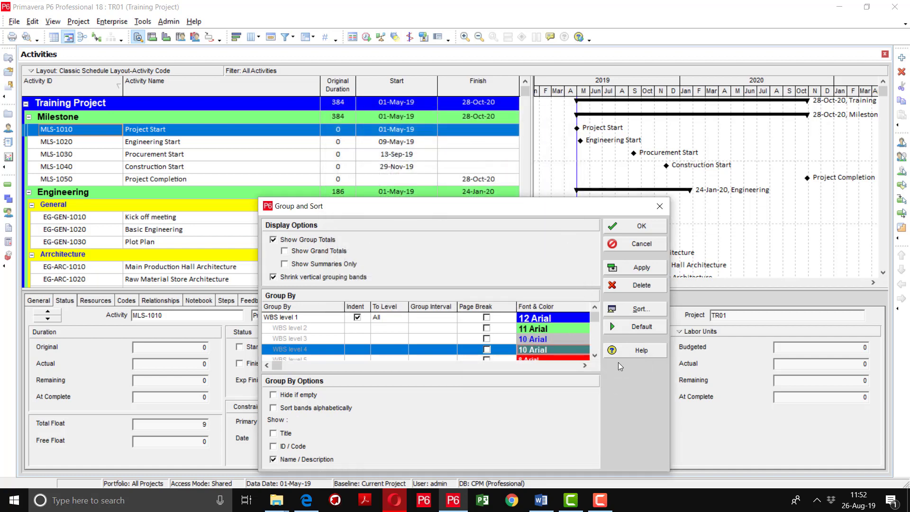
# Step: Apply the new WBS band formatting and look through the grouped activities to check the bands
pyautogui.click(633, 268)
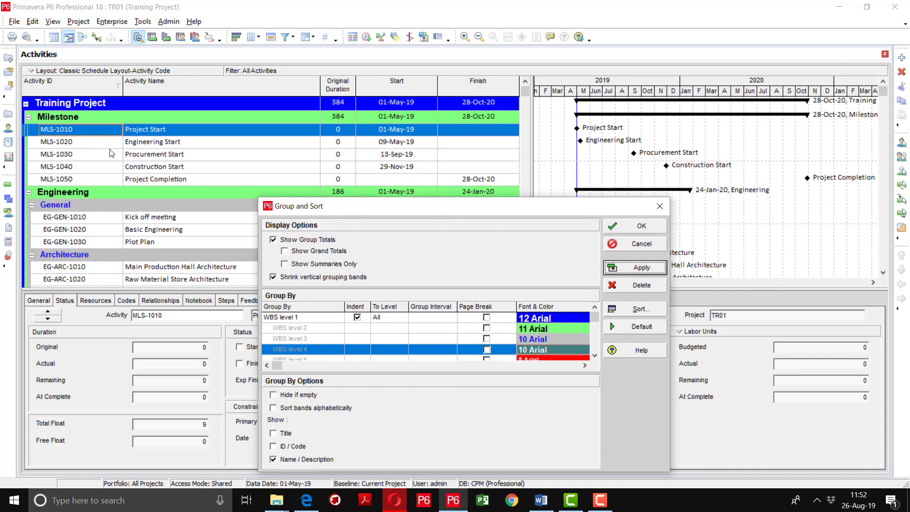
pyautogui.scroll(-3, 141, 159)
pyautogui.scroll(2, 142, 161)
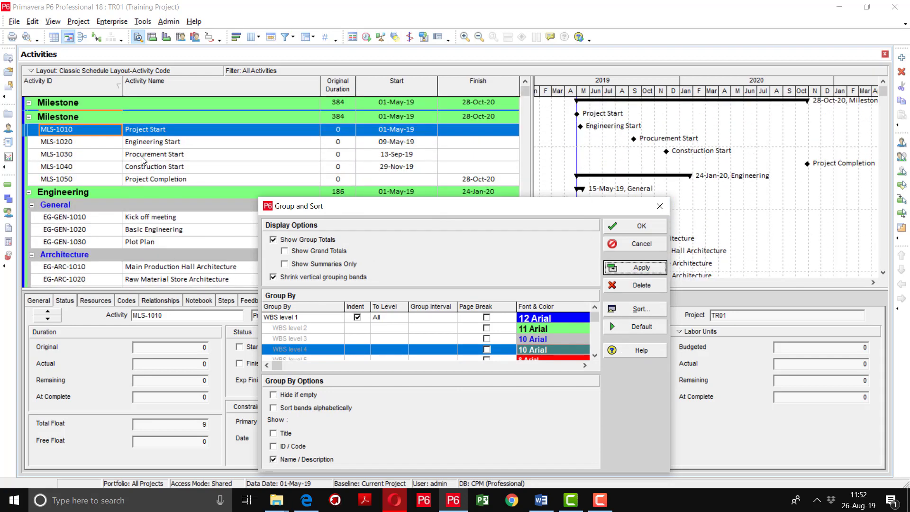
pyautogui.scroll(-6, 141, 159)
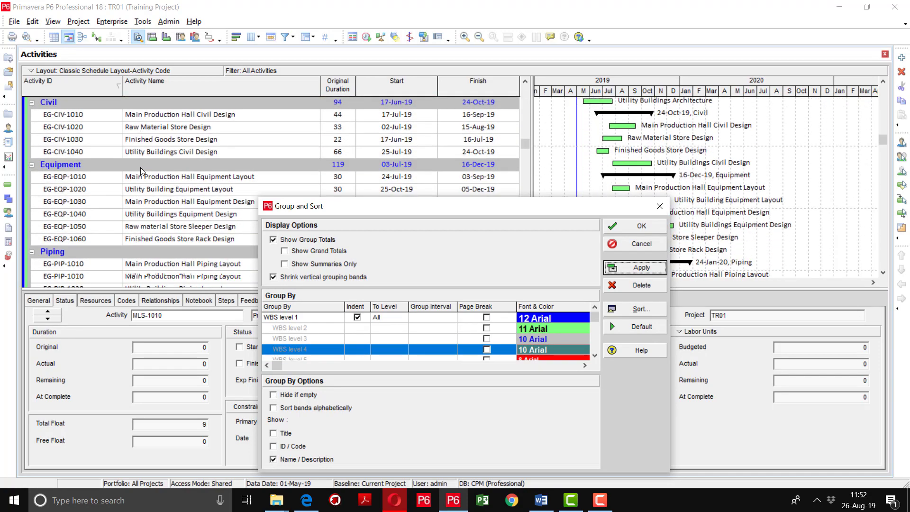
pyautogui.scroll(-9, 141, 167)
pyautogui.scroll(8, 138, 170)
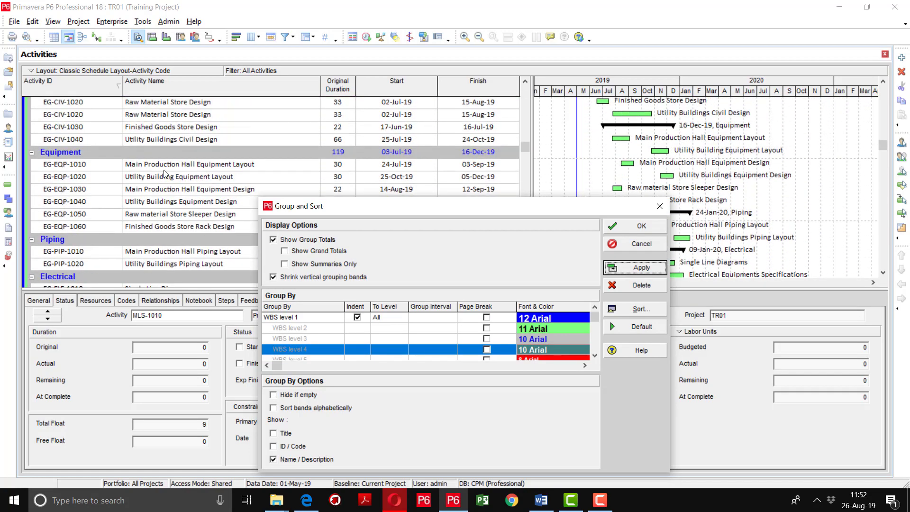
pyautogui.scroll(8, 163, 171)
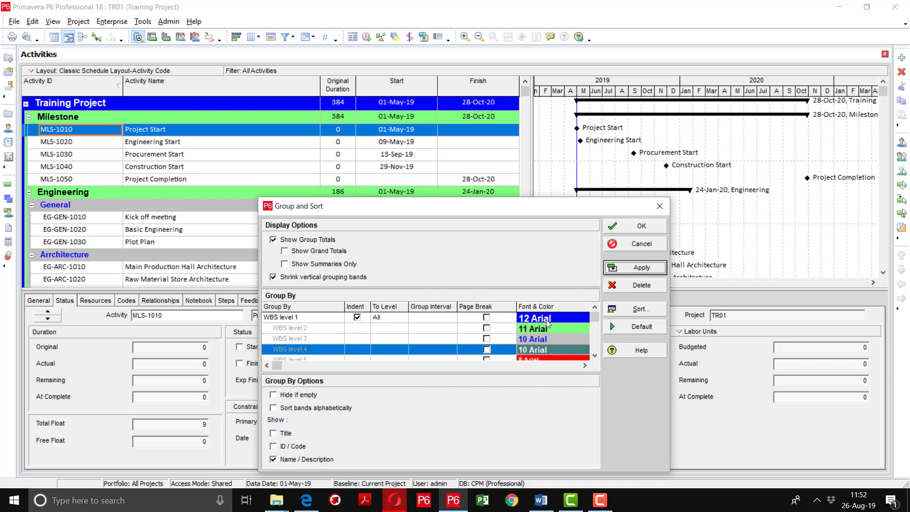
# Step: Try showing the Title on the grouping bands by applying it, review the bands, and disable the option again
pyautogui.click(296, 396)
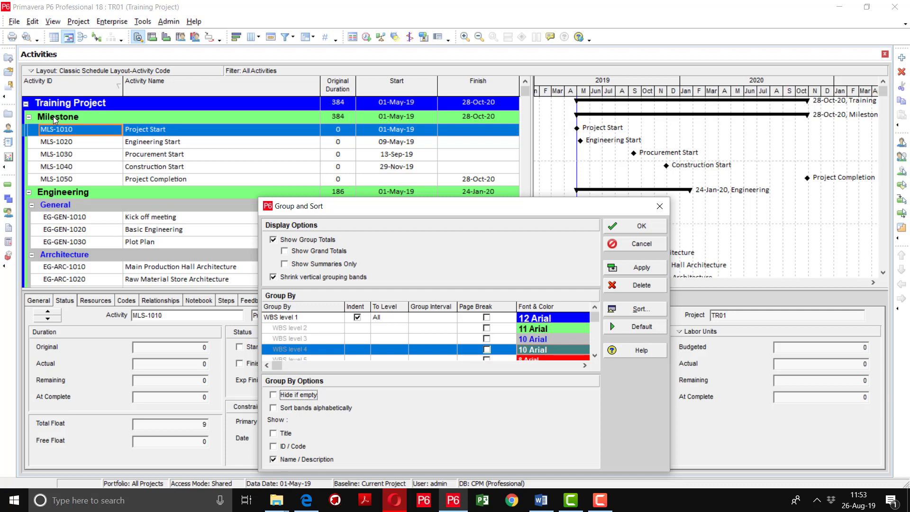
pyautogui.click(274, 434)
pyautogui.click(641, 268)
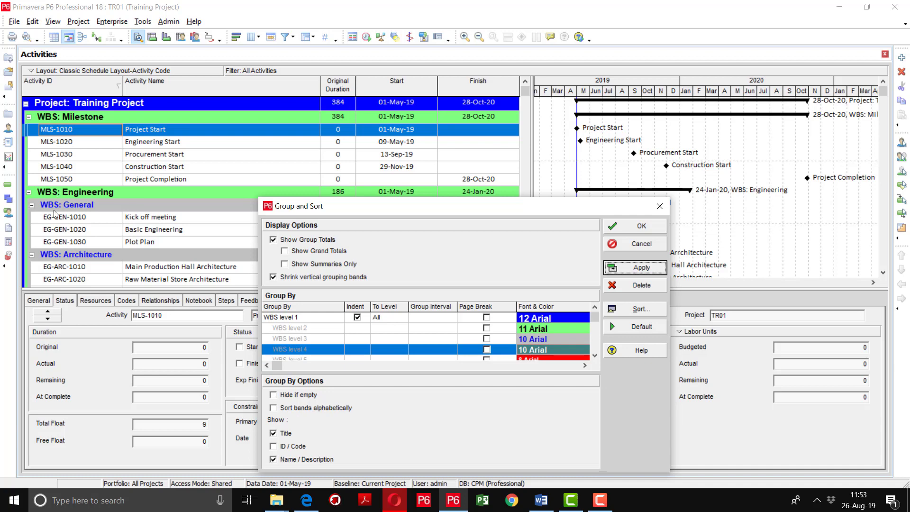
pyautogui.scroll(-4, 54, 168)
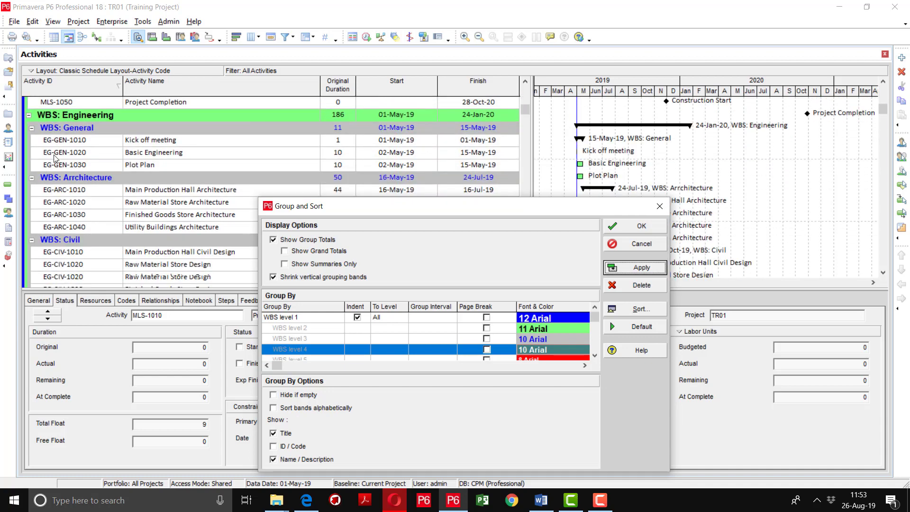
pyautogui.scroll(4, 56, 177)
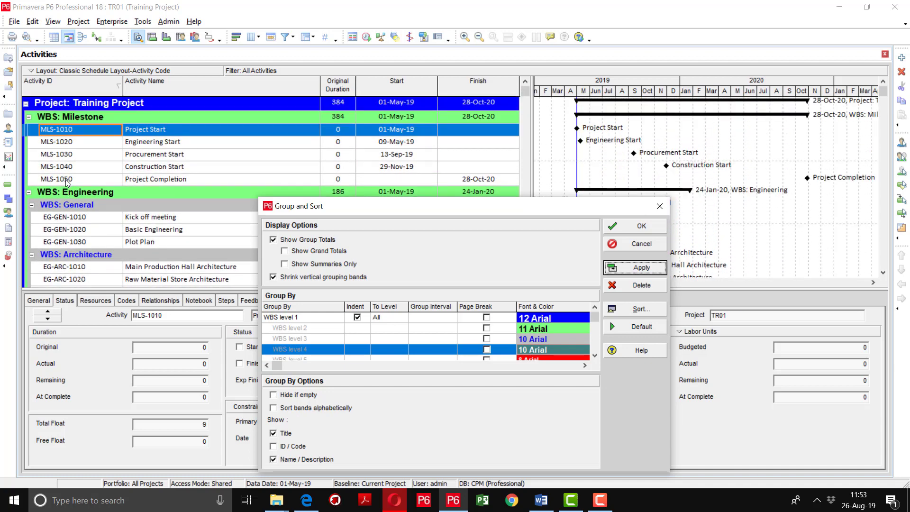
pyautogui.click(285, 434)
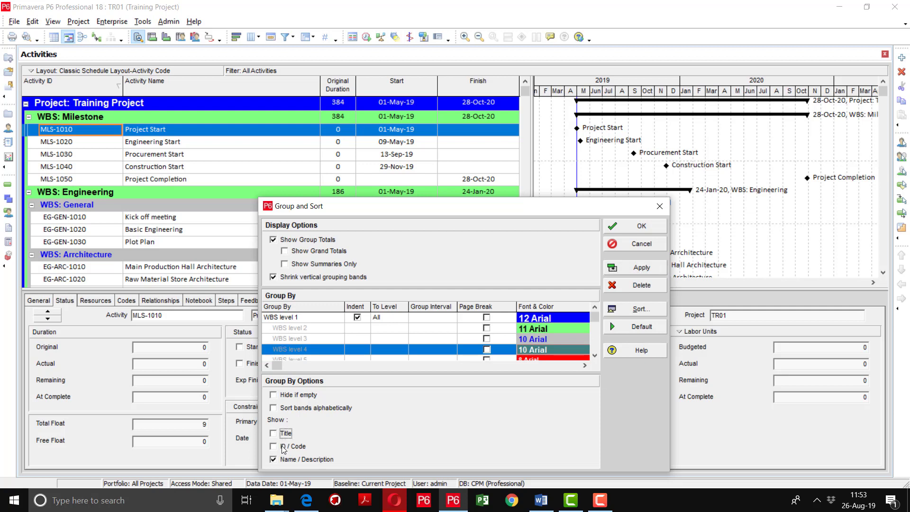
# Step: Try showing the ID / Code on the grouping bands, and restore bands with only the Name / Description
pyautogui.click(283, 447)
pyautogui.click(640, 267)
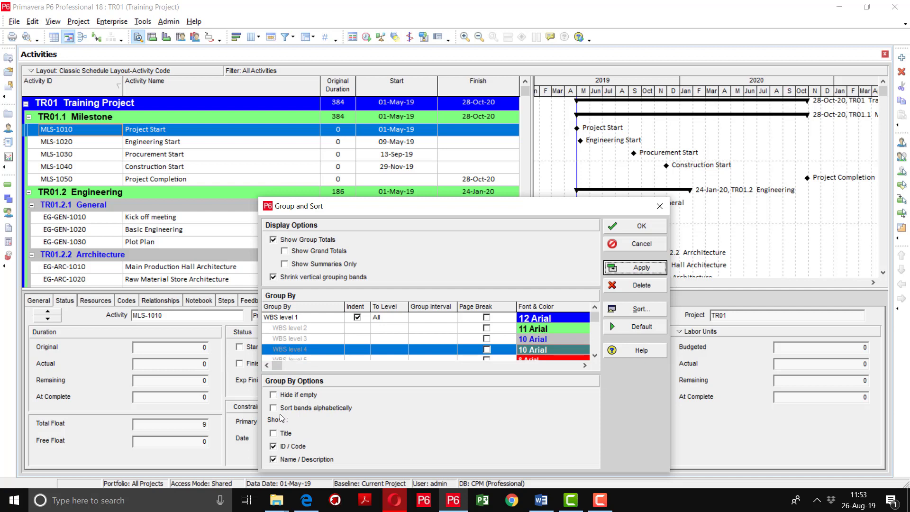
pyautogui.click(286, 448)
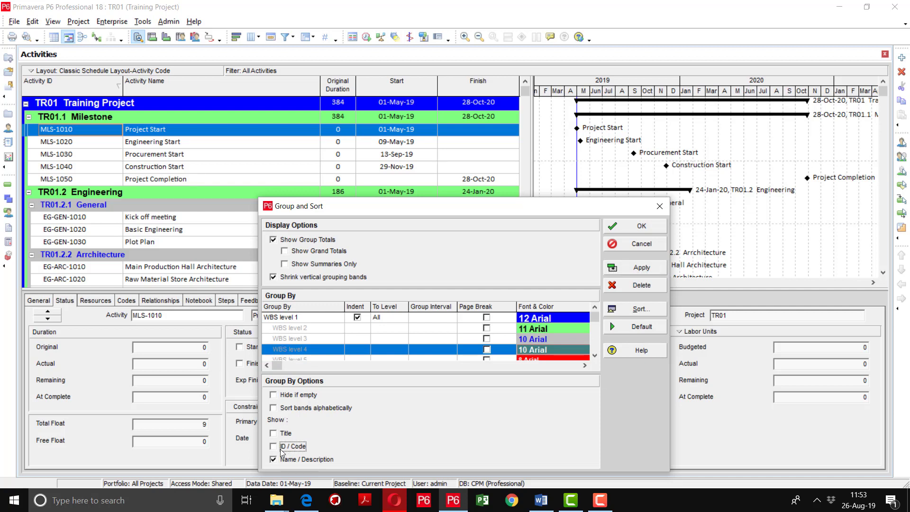
pyautogui.click(639, 268)
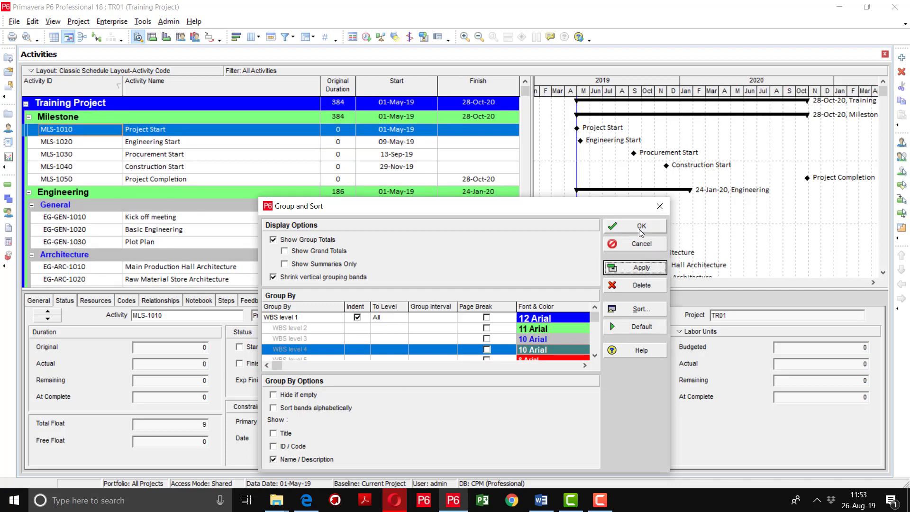
# Step: Delete the WBS grouping and apply the change so the activities are listed without bands
pyautogui.click(315, 317)
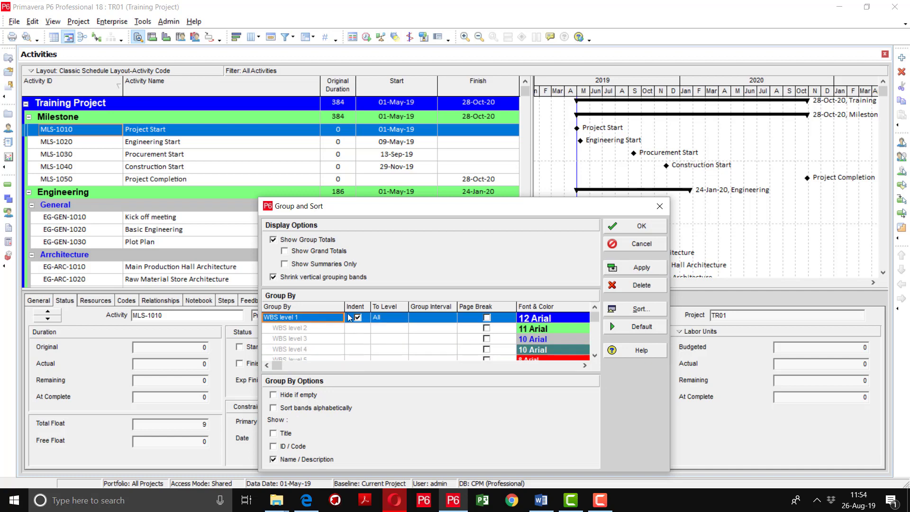
pyautogui.click(653, 287)
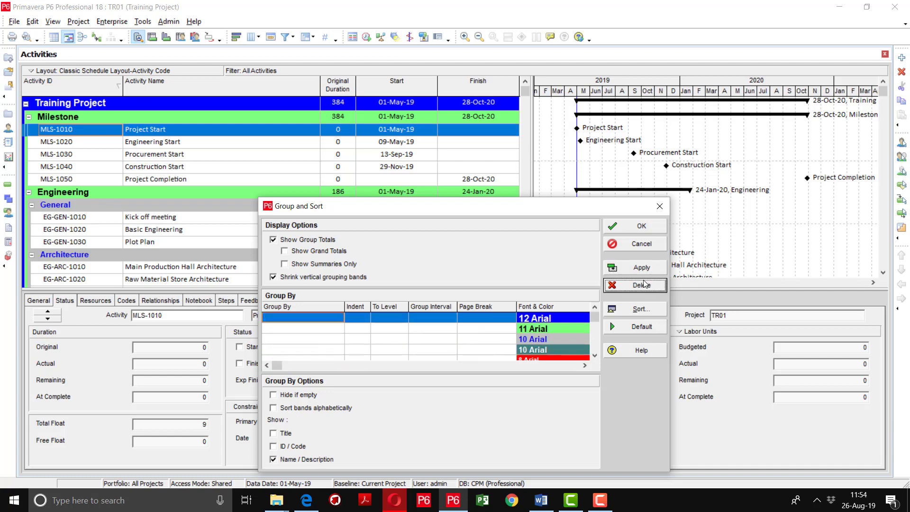
pyautogui.click(647, 269)
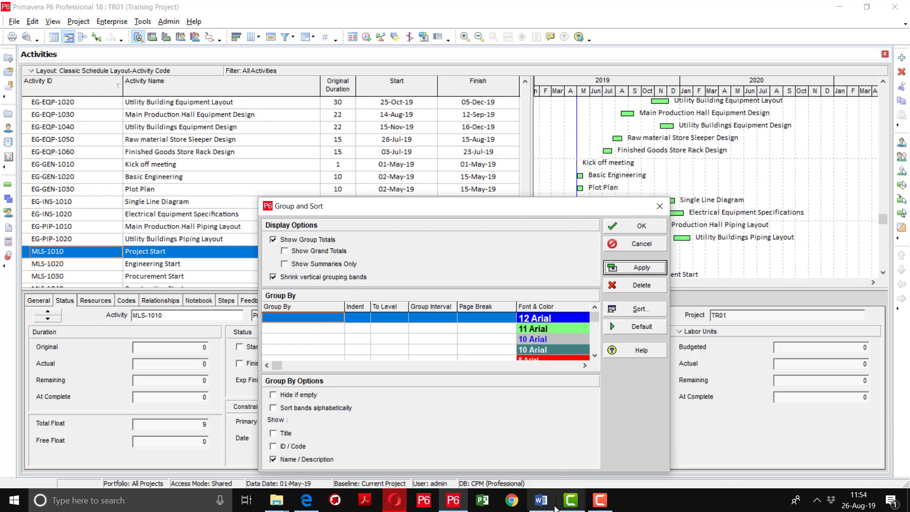
pyautogui.click(601, 500)
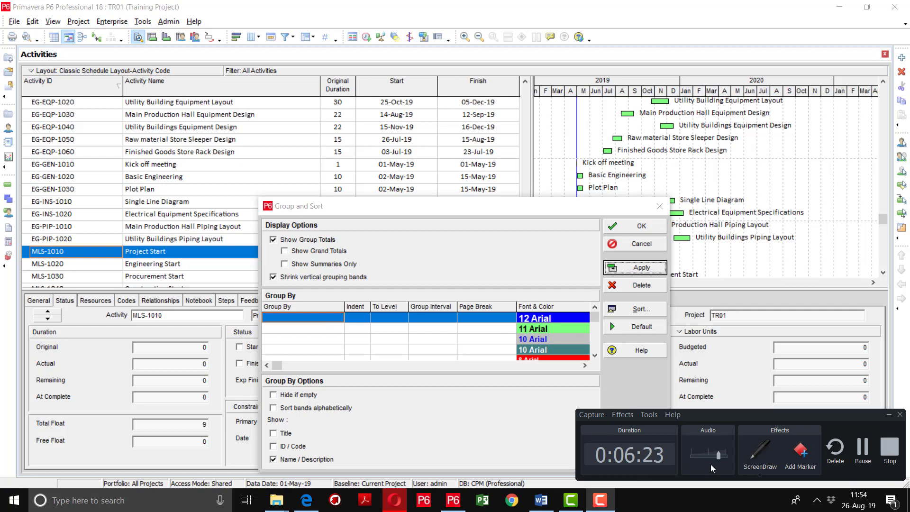
pyautogui.click(863, 451)
# Step: Group the activities by Zone/Area and accept the grouping settings
pyautogui.click(325, 322)
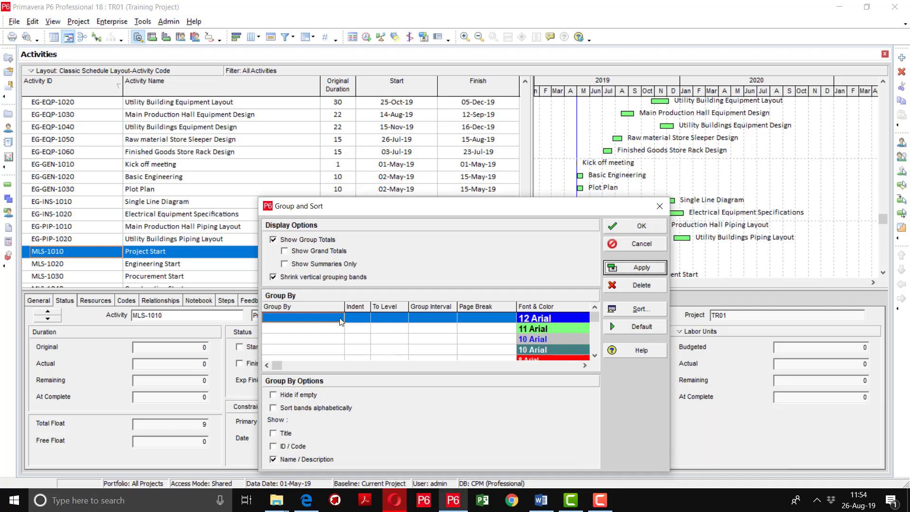
pyautogui.click(325, 322)
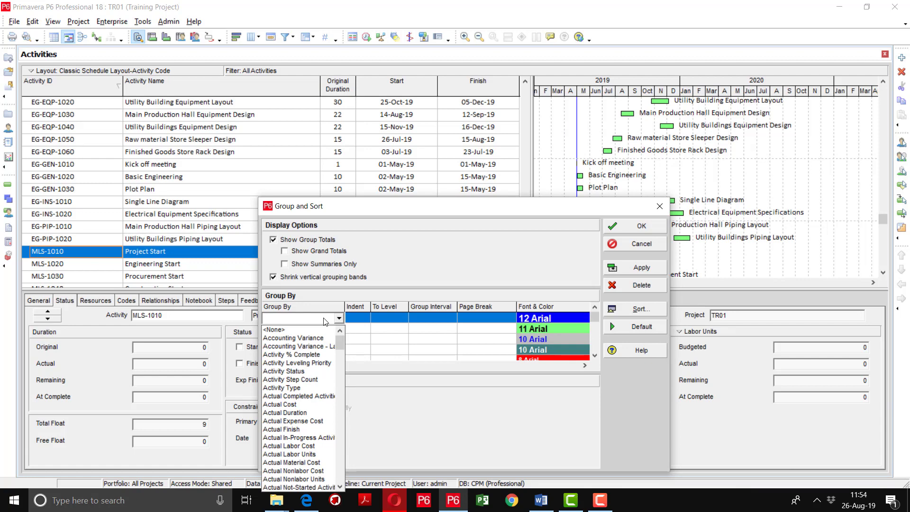
pyautogui.press('z')
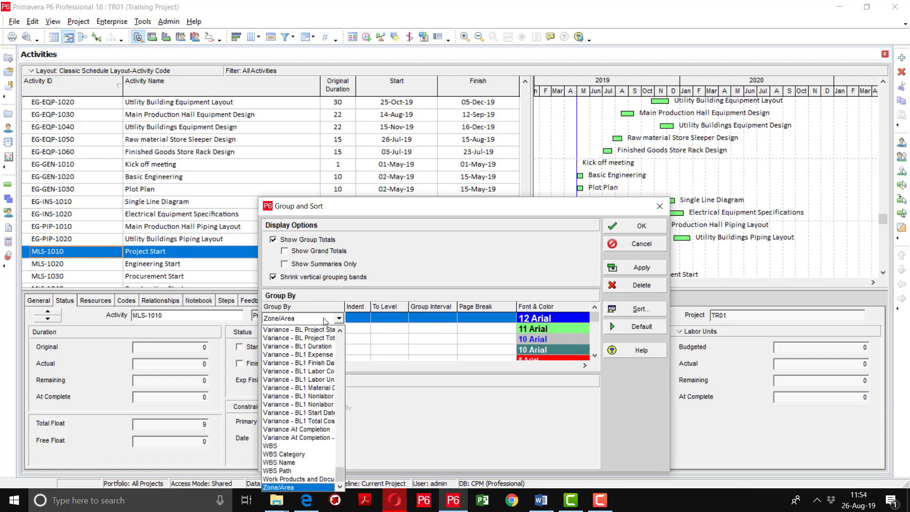
pyautogui.click(297, 487)
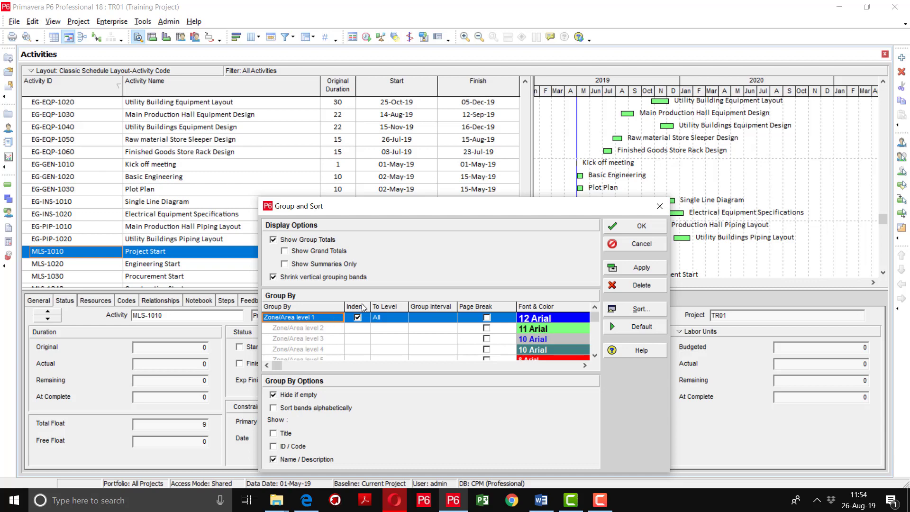
pyautogui.click(648, 273)
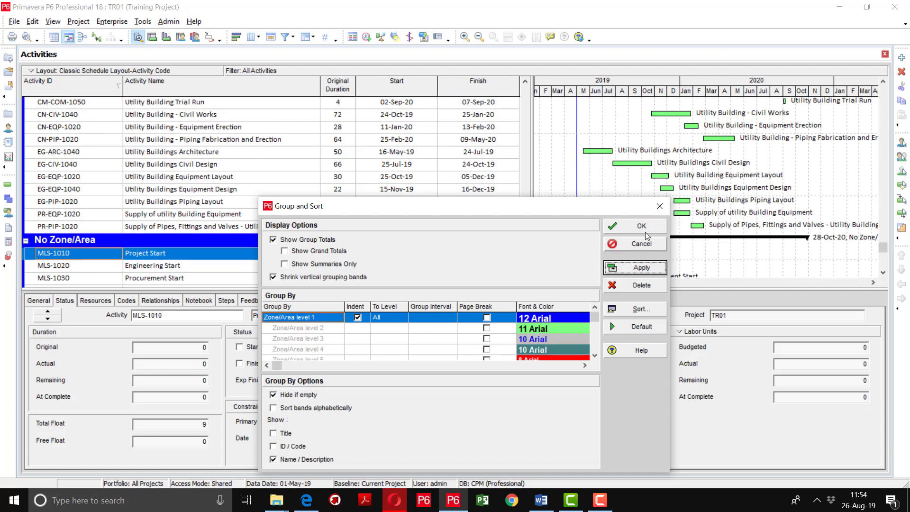
pyautogui.click(644, 228)
# Step: Collapse all the Zone/Area bands, and open and close the No Zone/Area band to check its activities
pyautogui.scroll(1, 526, 194)
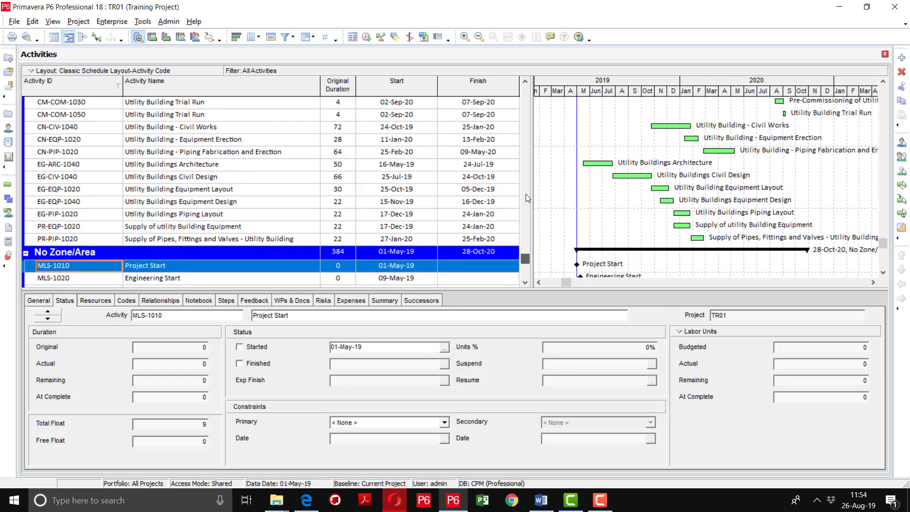
pyautogui.scroll(15, 525, 194)
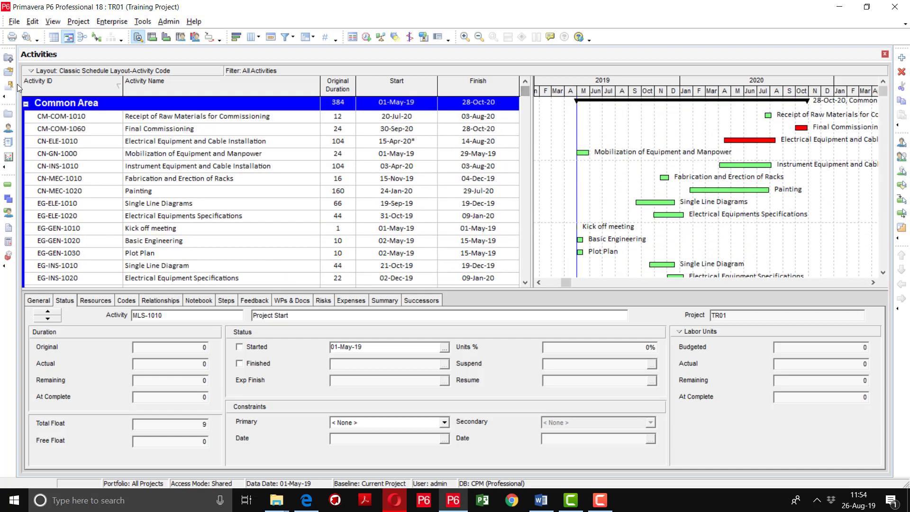
pyautogui.rightClick(81, 105)
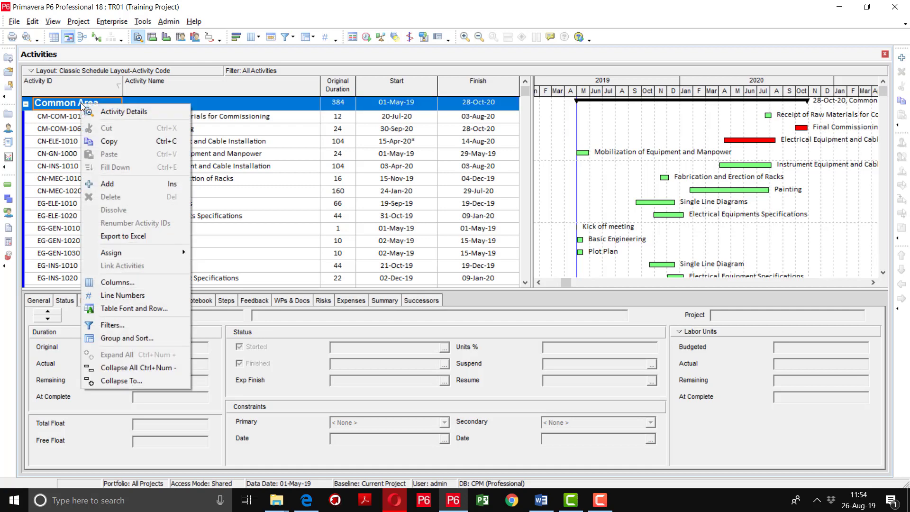
pyautogui.click(110, 368)
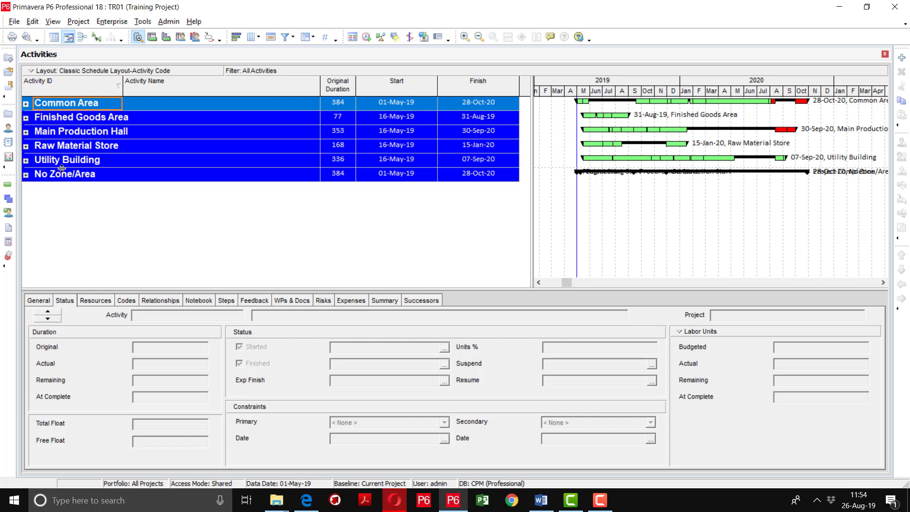
pyautogui.click(26, 175)
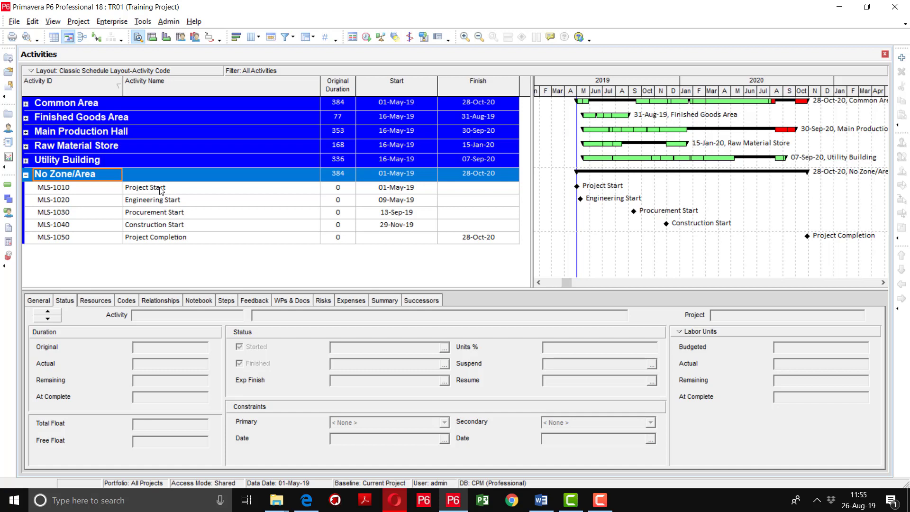
pyautogui.click(26, 175)
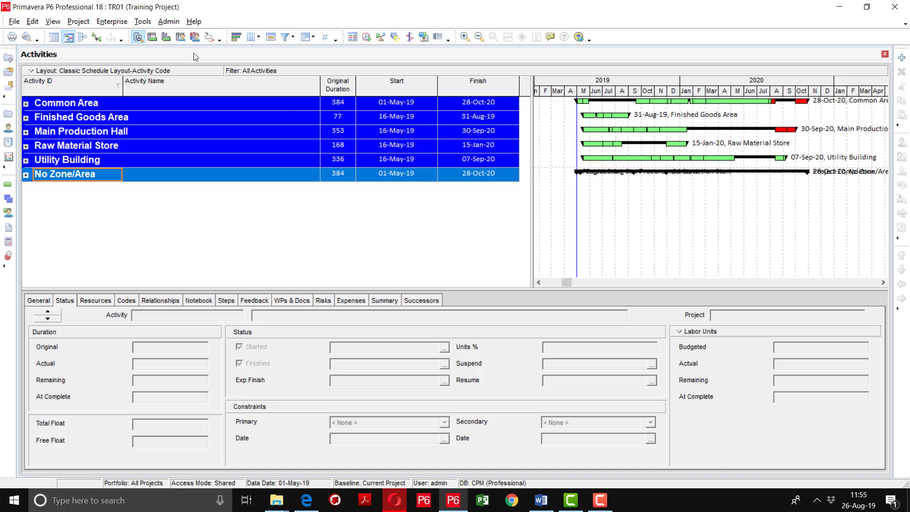
# Step: Group the activities by Project first and Zone/Area second, accept the settings, and expand the Training Project band
pyautogui.click(315, 39)
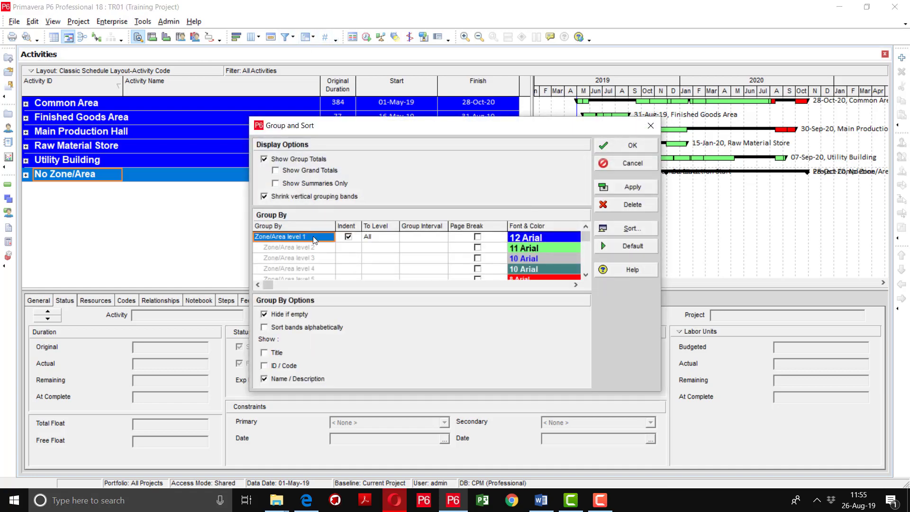
pyautogui.press('p')
pyautogui.press('p')
pyautogui.press('p')
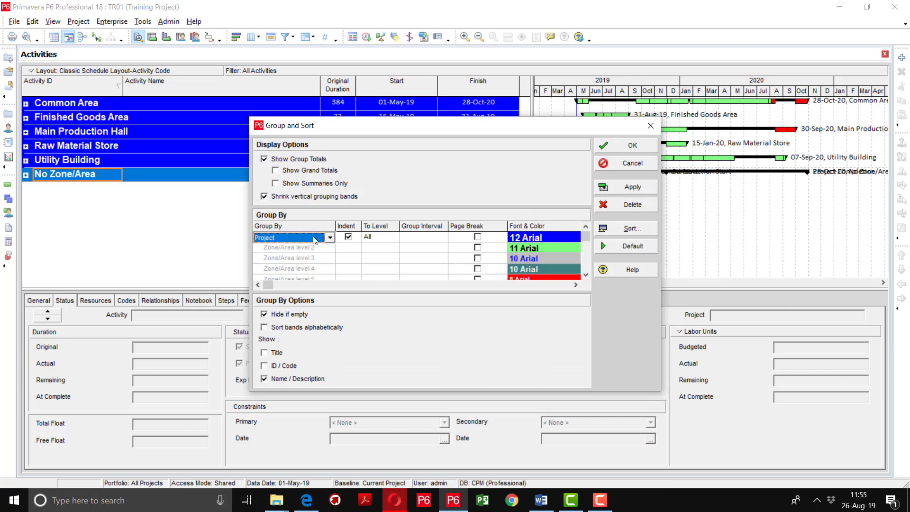
pyautogui.click(322, 246)
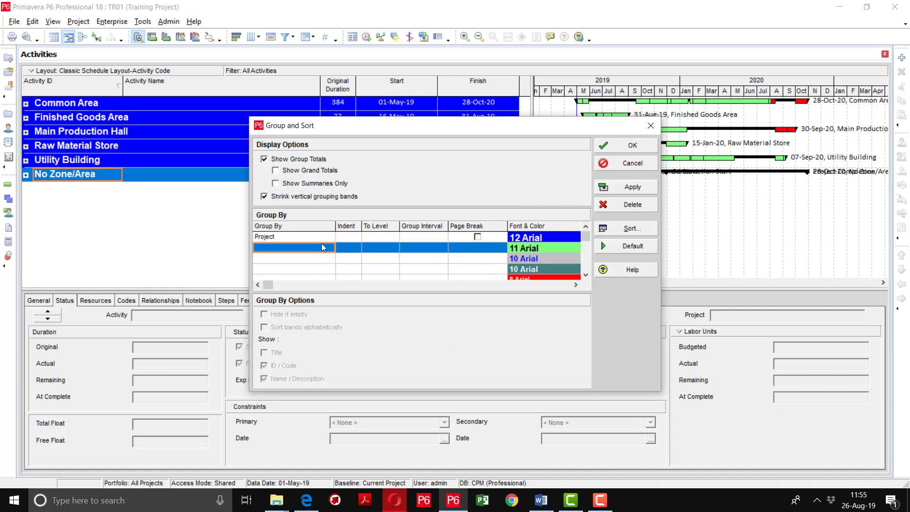
pyautogui.click(313, 251)
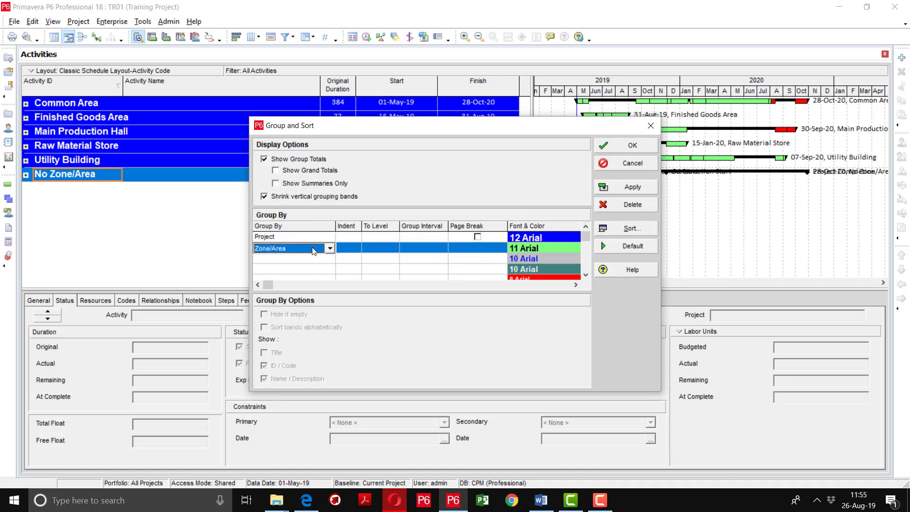
pyautogui.click(626, 186)
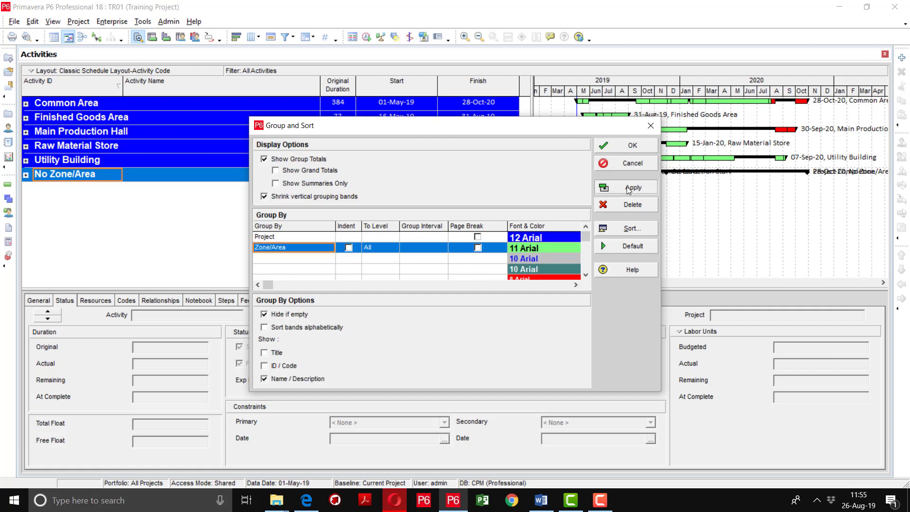
pyautogui.click(628, 146)
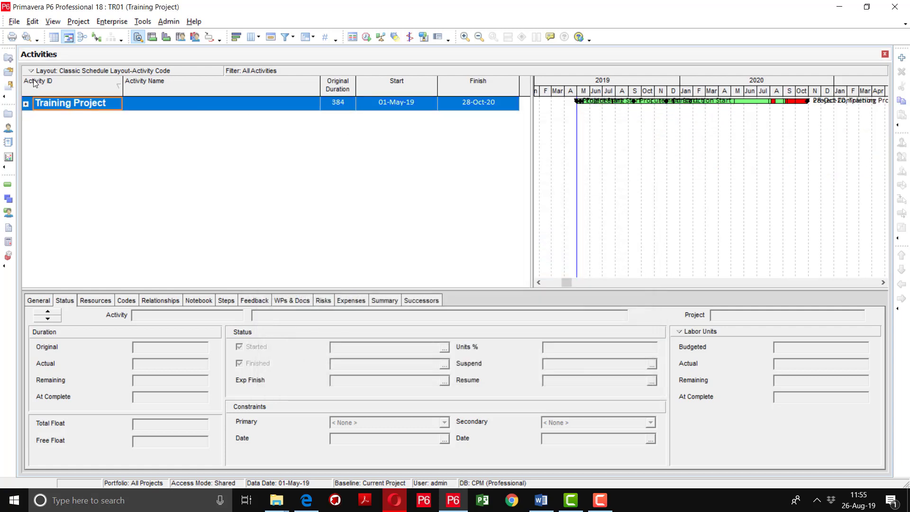
pyautogui.click(26, 104)
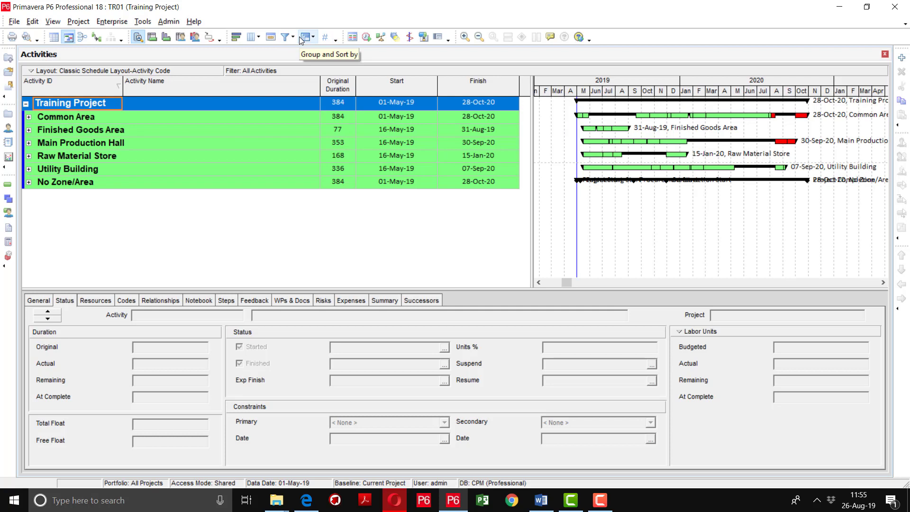
# Step: Change the second grouping level under Project to Responsible Manager, and apply and accept the settings
pyautogui.click(315, 37)
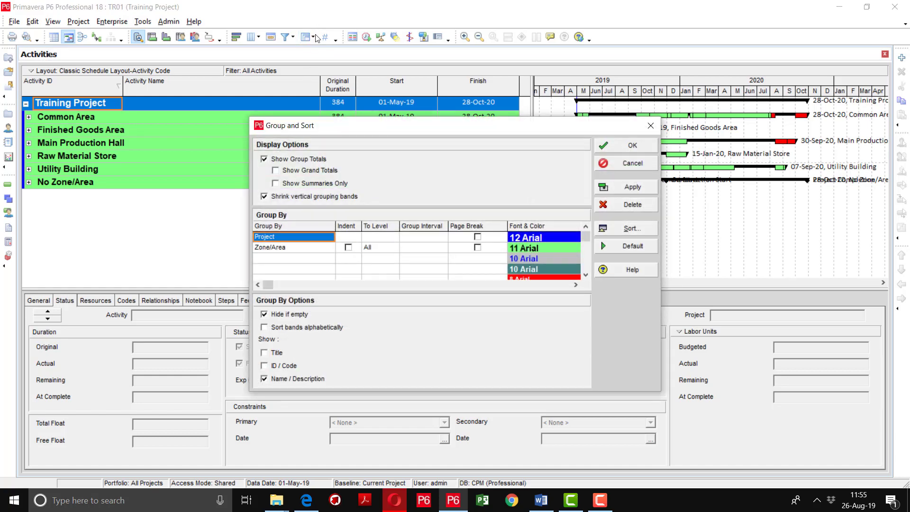
pyautogui.click(290, 248)
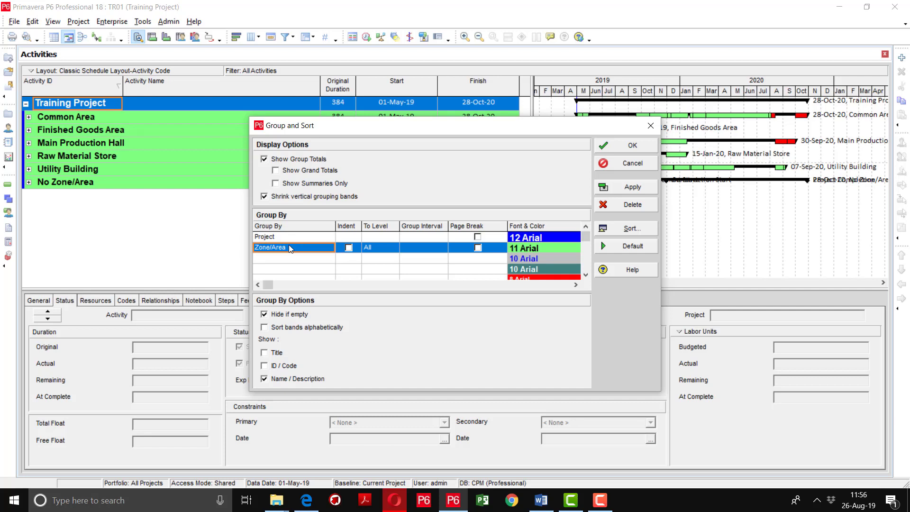
pyautogui.click(290, 248)
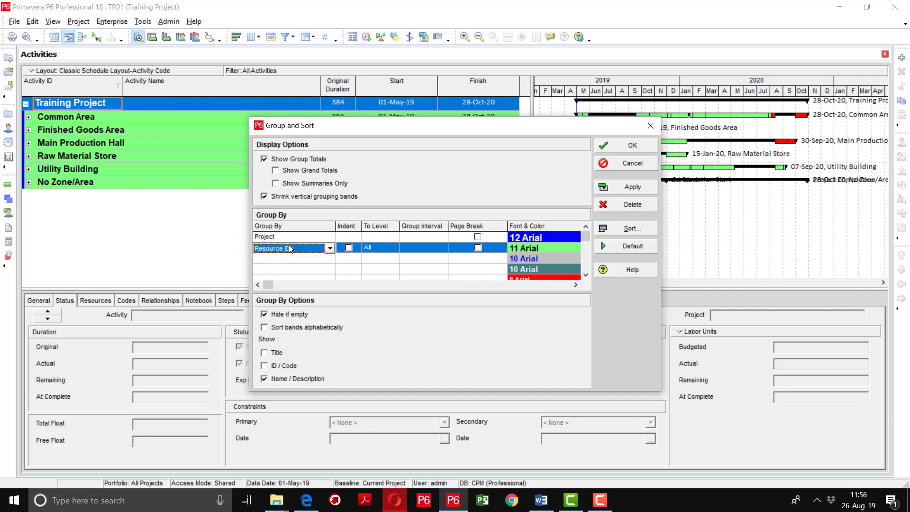
pyautogui.press('Down')
pyautogui.press('Down')
pyautogui.click(330, 249)
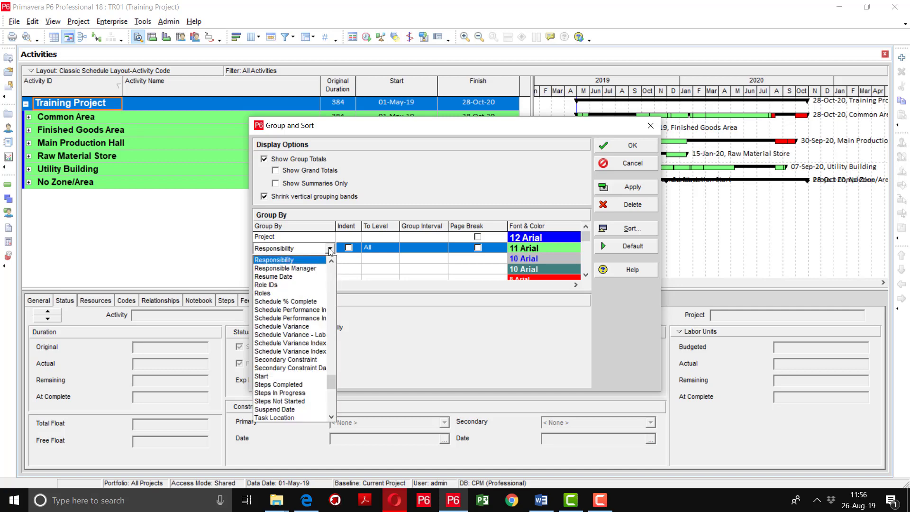
pyautogui.click(307, 270)
pyautogui.click(627, 187)
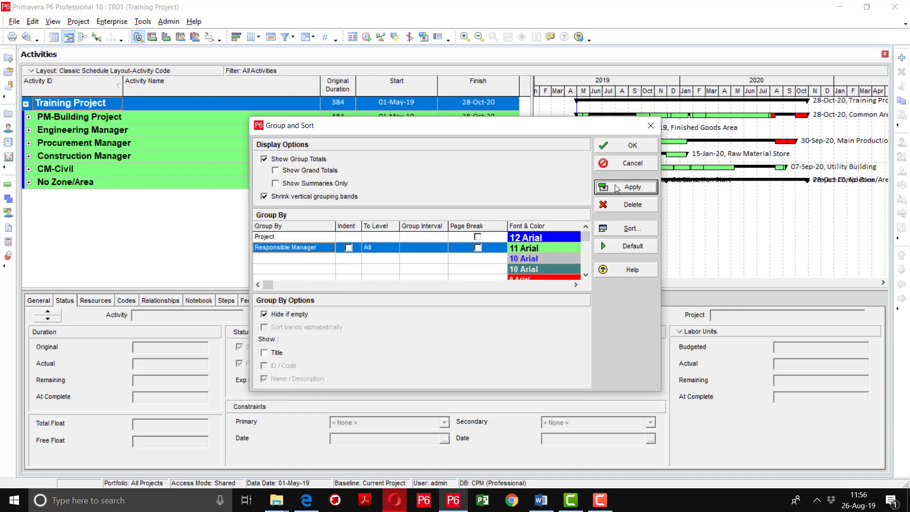
pyautogui.click(628, 147)
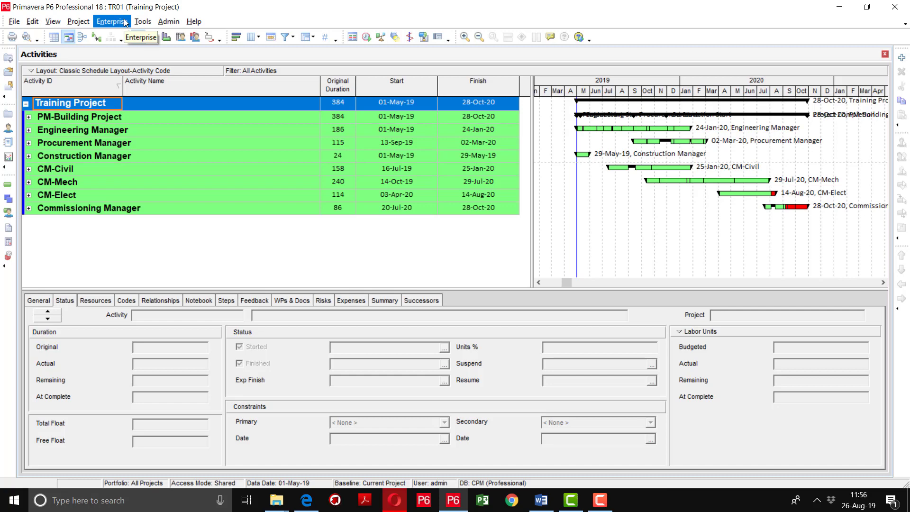
# Step: Replace the second grouping level under Project with Location and accept the settings
pyautogui.click(315, 38)
pyautogui.click(321, 257)
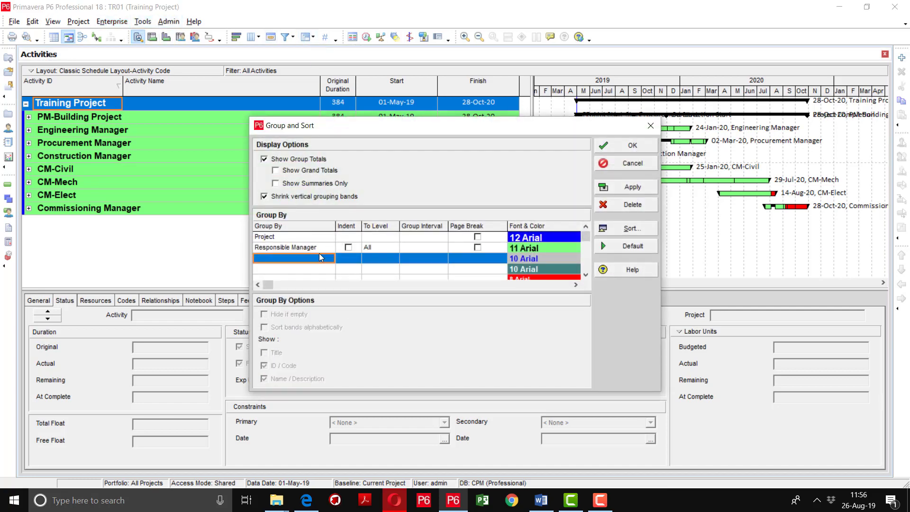
pyautogui.click(321, 251)
pyautogui.write('lo')
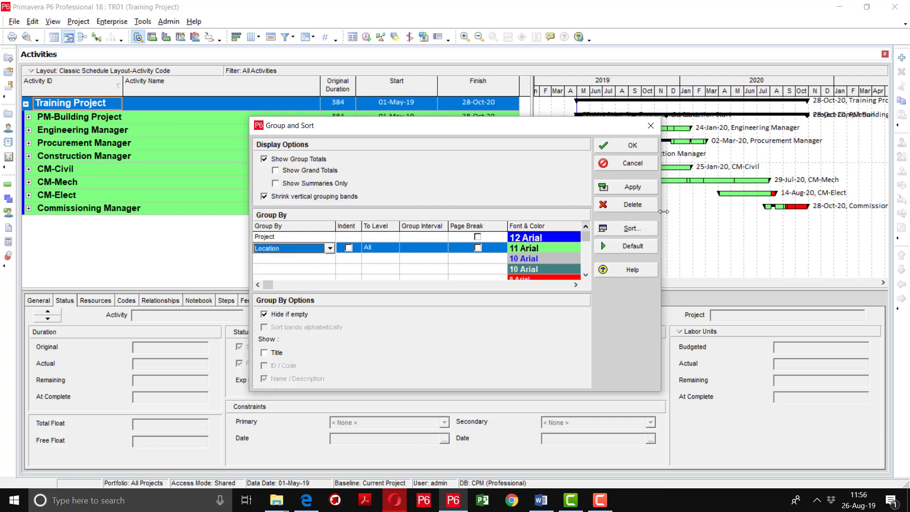
pyautogui.click(632, 145)
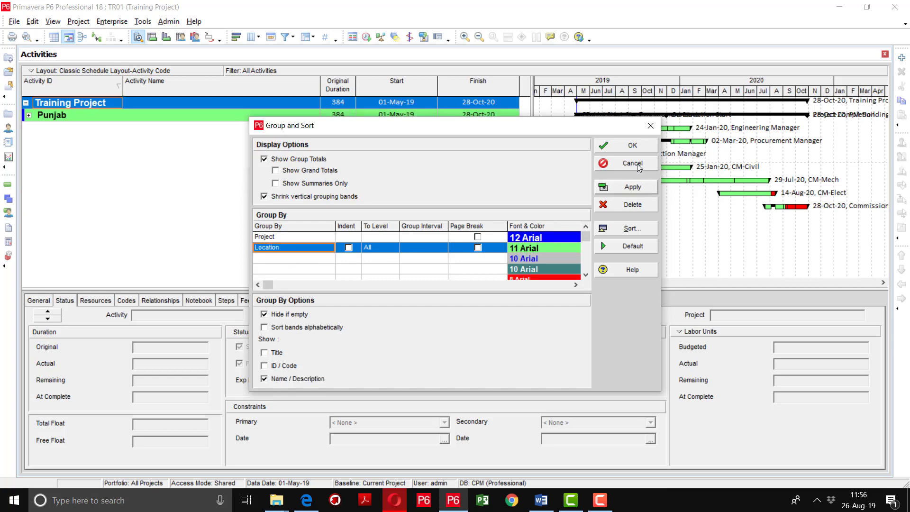
# Step: Expand and collapse the Punjab location band to examine the activities grouped under it
pyautogui.click(30, 121)
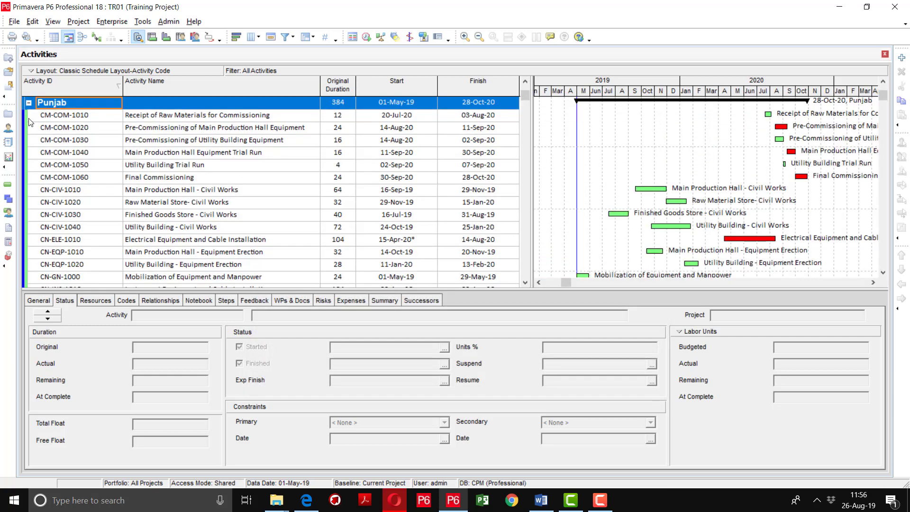
pyautogui.click(29, 102)
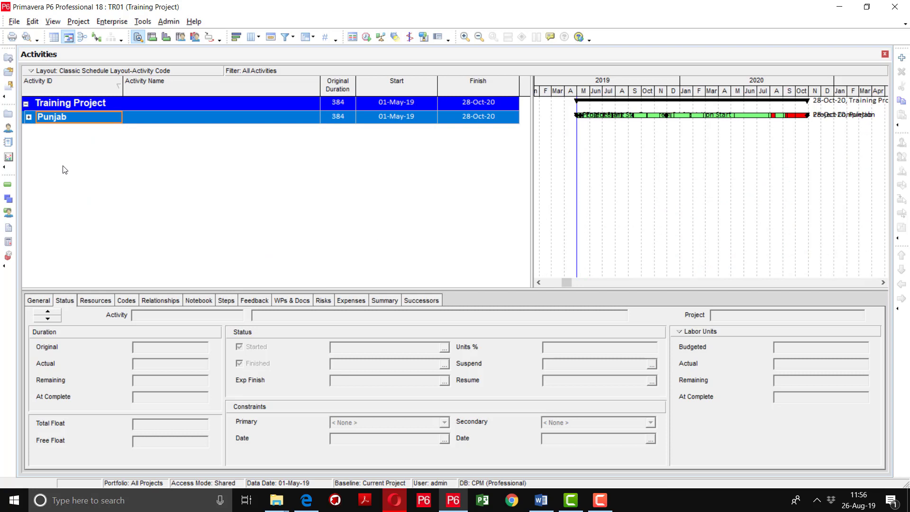
pyautogui.click(29, 118)
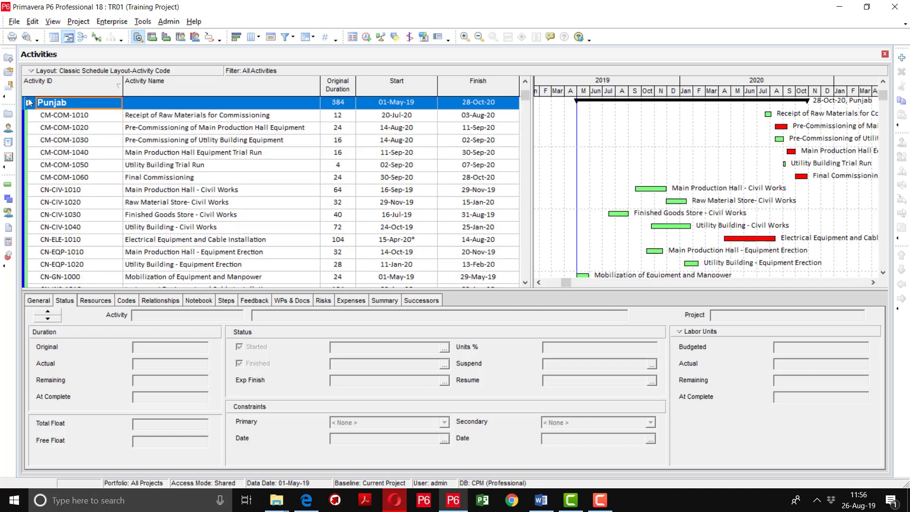
pyautogui.click(29, 102)
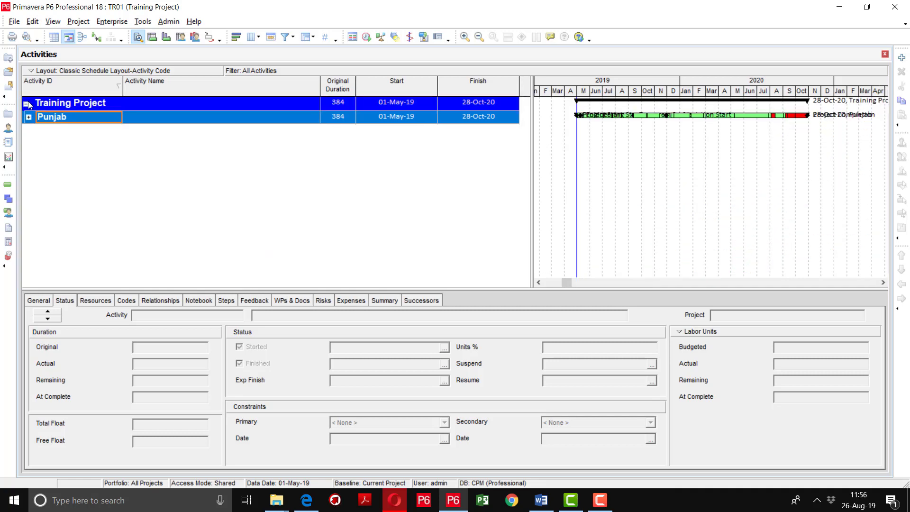
# Step: Replace the second grouping level under Project with Task Location, accept the settings, and examine the activities in the No Task Location band
pyautogui.click(308, 37)
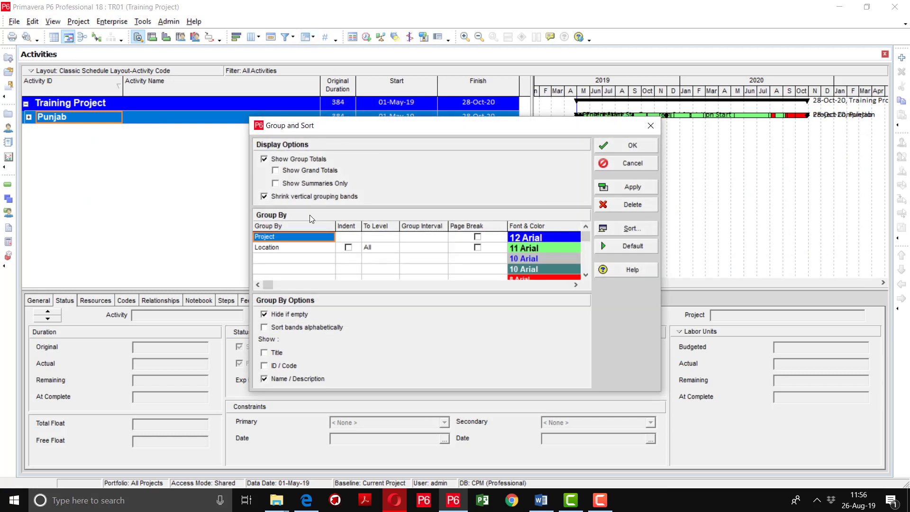
pyautogui.click(289, 248)
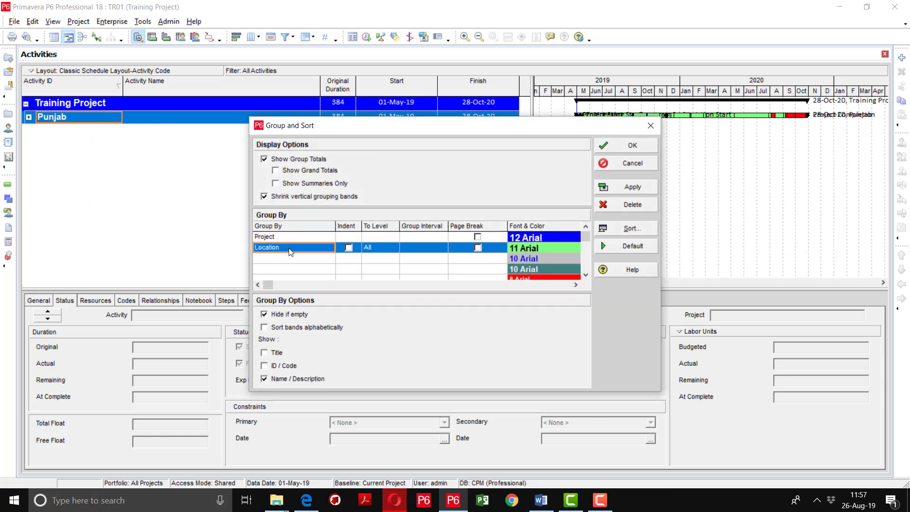
pyautogui.click(290, 250)
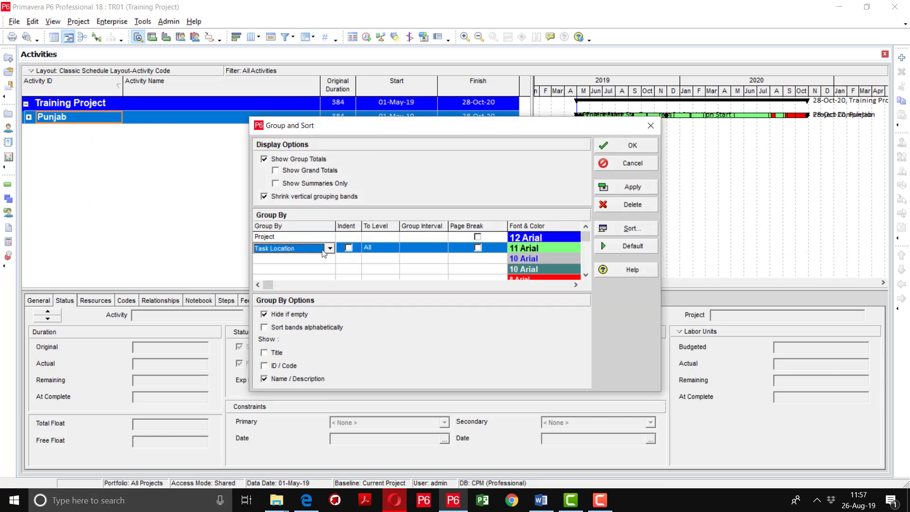
pyautogui.click(617, 187)
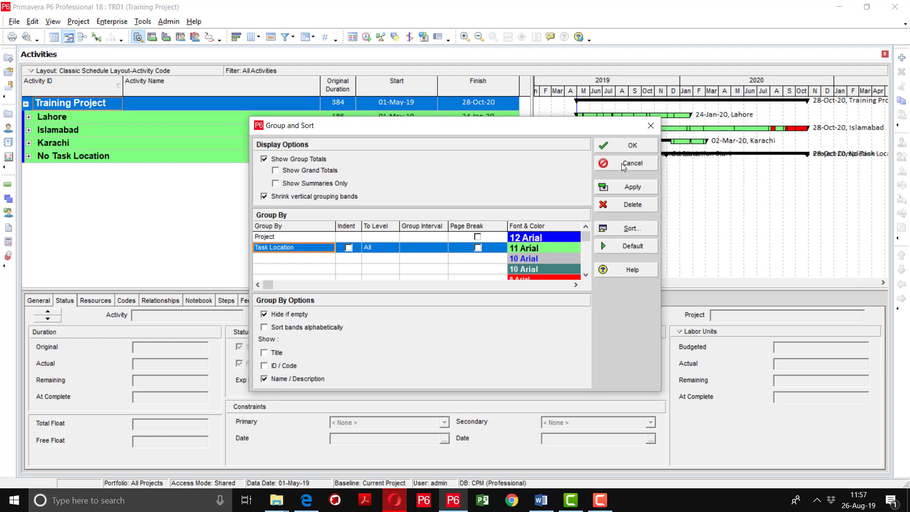
pyautogui.click(628, 145)
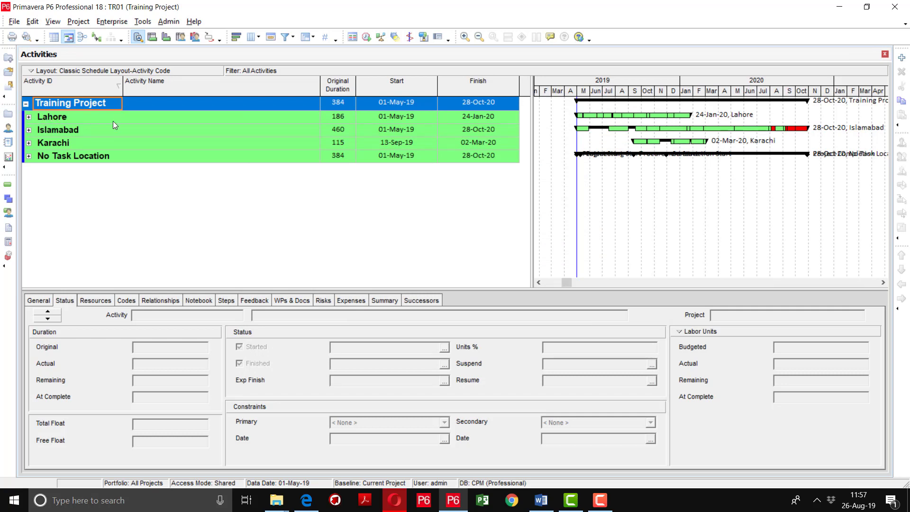
pyautogui.click(29, 157)
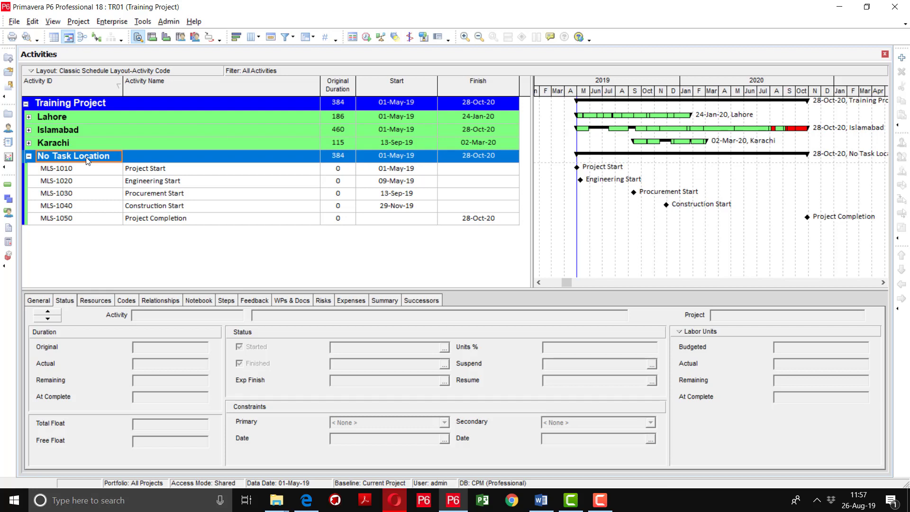
pyautogui.click(29, 155)
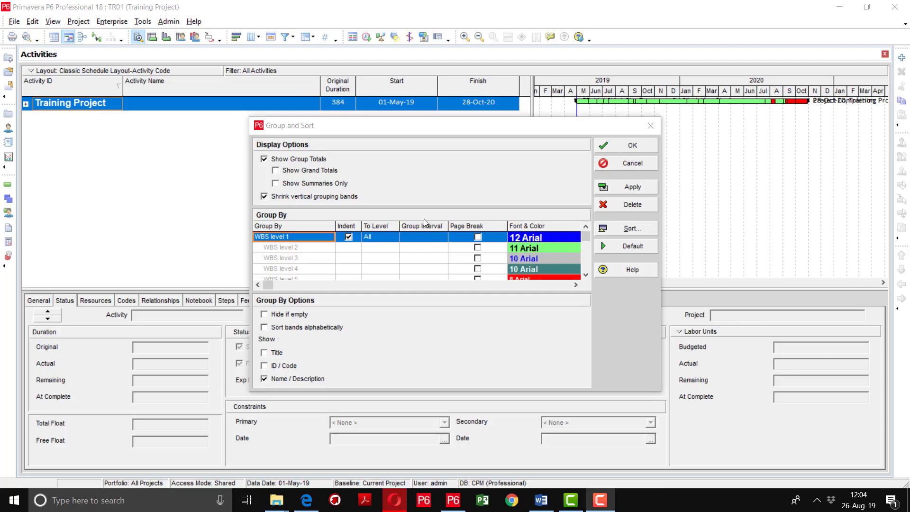
# Step: Replace WBS with Discipline as the first grouping level in Group and Sort and apply the change to the activities
pyautogui.click(324, 242)
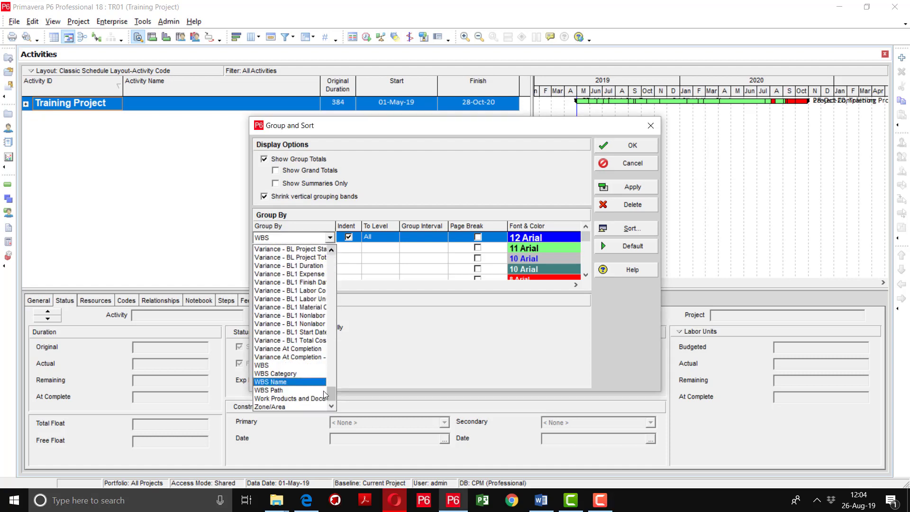
pyautogui.moveTo(334, 398); pyautogui.dragTo(346, 259)
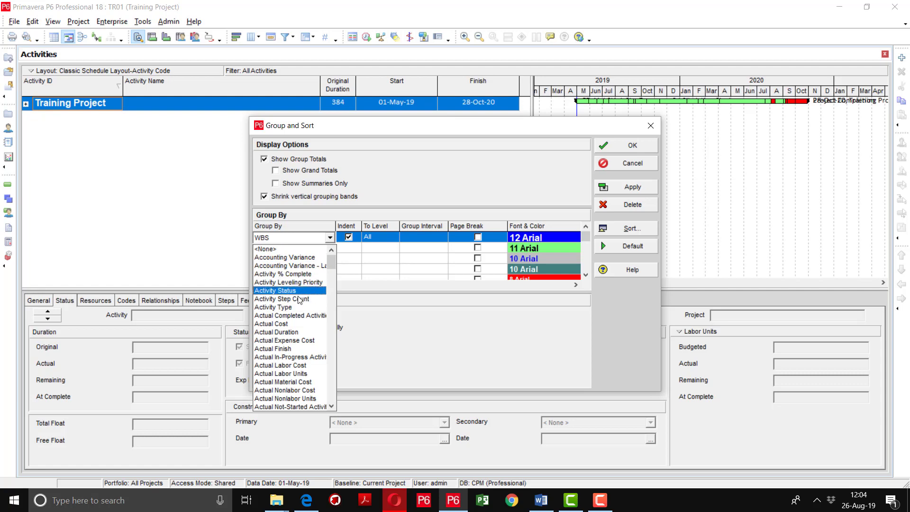
pyautogui.scroll(-5, 297, 316)
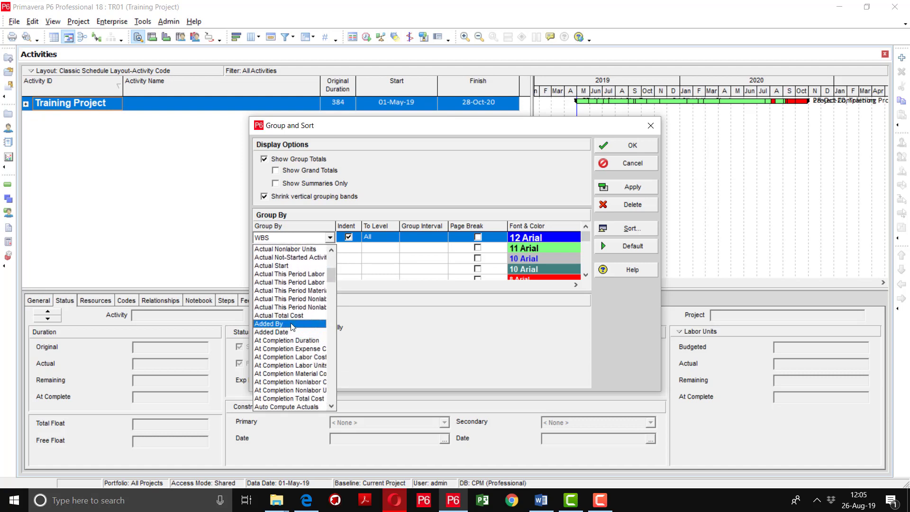
pyautogui.scroll(-3, 293, 327)
pyautogui.scroll(-1, 292, 327)
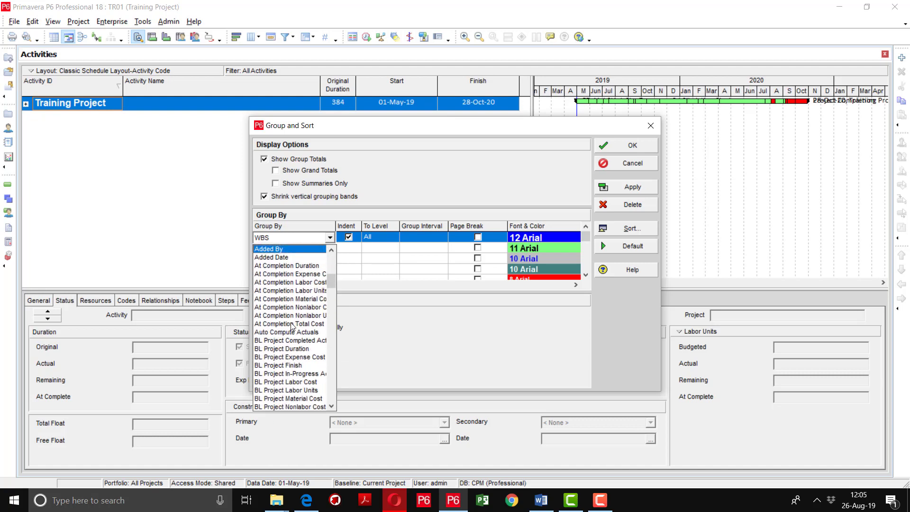
pyautogui.scroll(-5, 292, 327)
pyautogui.scroll(-6, 292, 327)
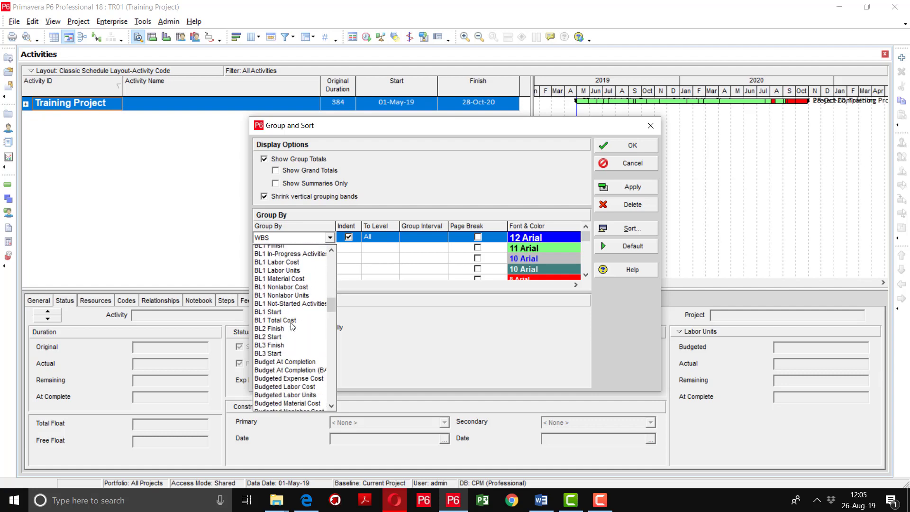
pyautogui.scroll(-3, 292, 328)
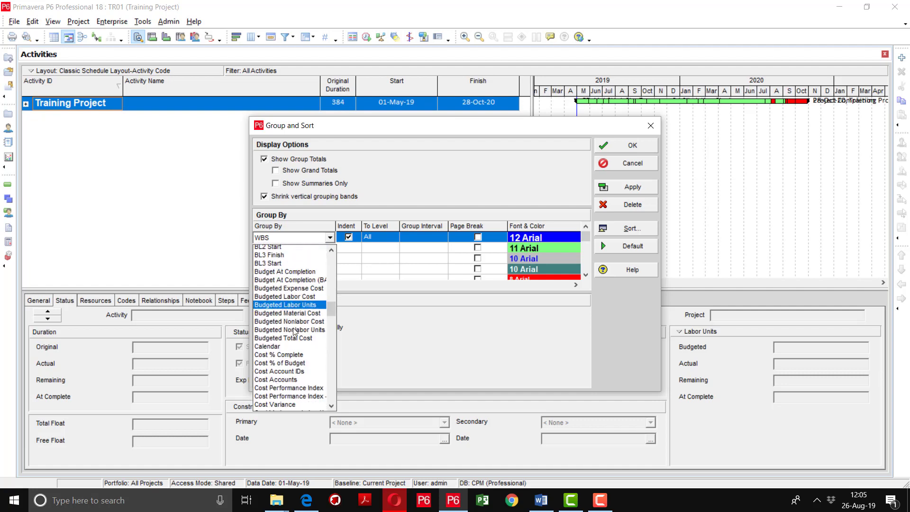
pyautogui.scroll(-3, 292, 347)
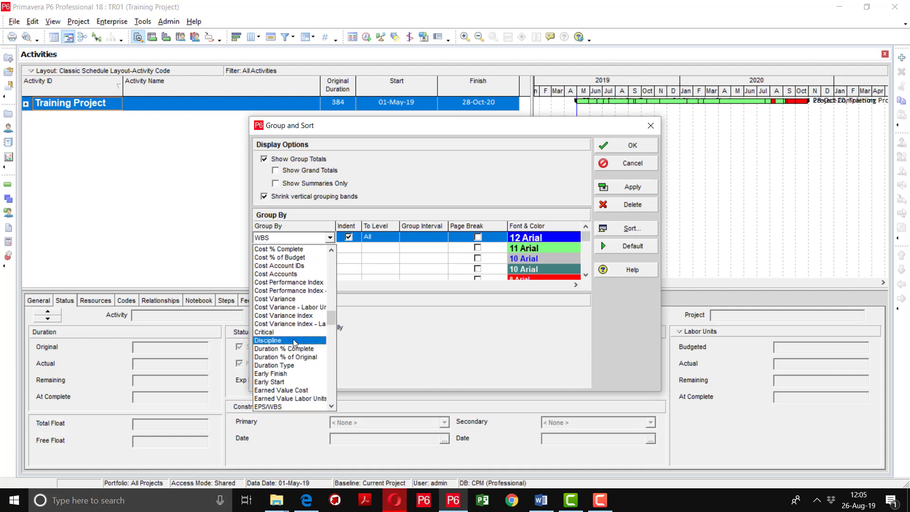
pyautogui.click(294, 340)
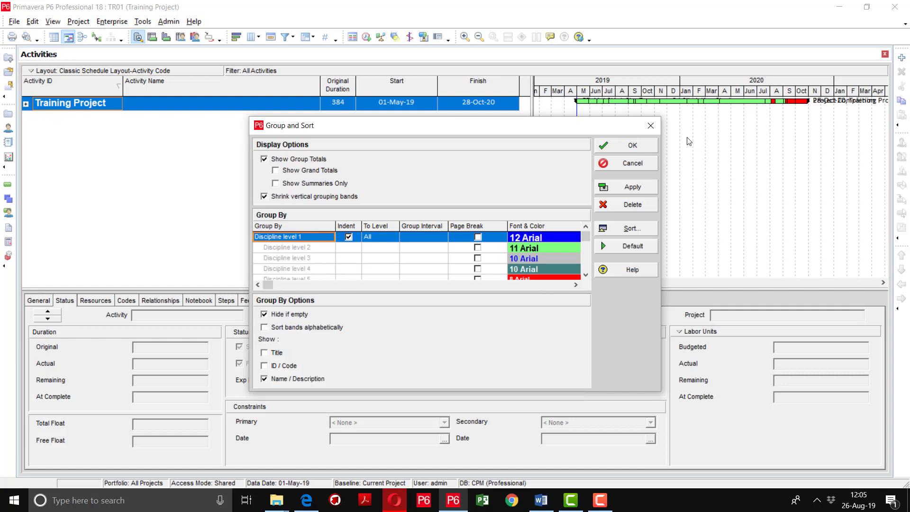
pyautogui.click(640, 186)
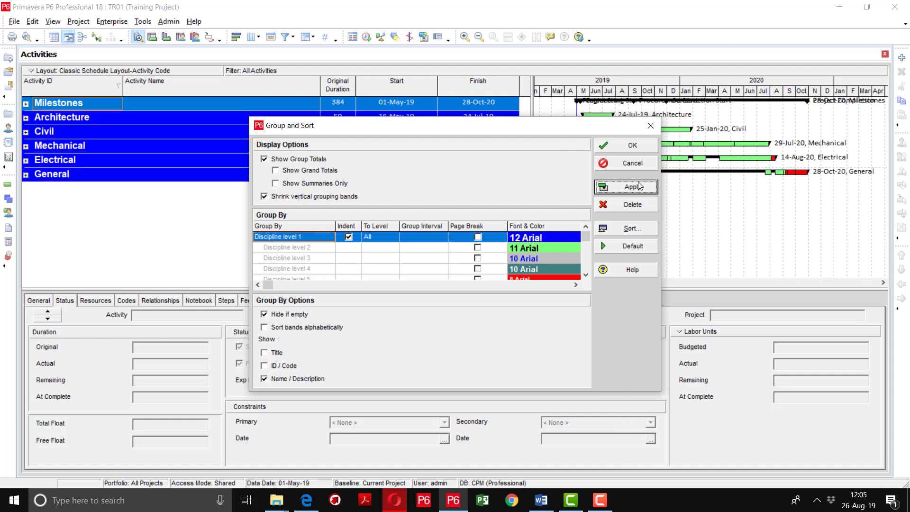